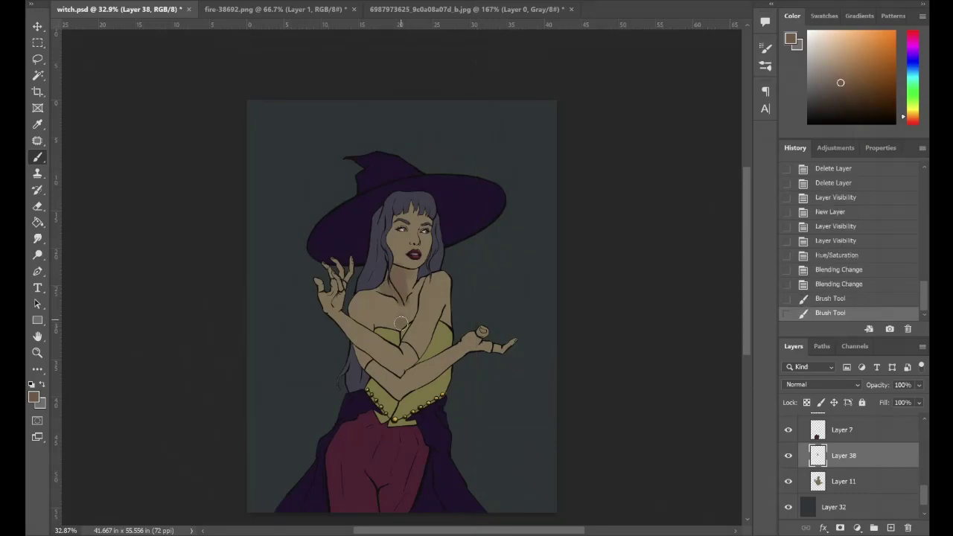
Paint flat darker shadows on the arms, chest, cheek and side of the face.
drag(395, 312, 406, 329)
drag(402, 298, 450, 323)
drag(402, 282, 417, 298)
drag(419, 265, 432, 277)
mouse_move(387, 312)
mouse_down()
mouse_move(402, 328)
mouse_move(405, 377)
mouse_up()
drag(391, 345, 460, 395)
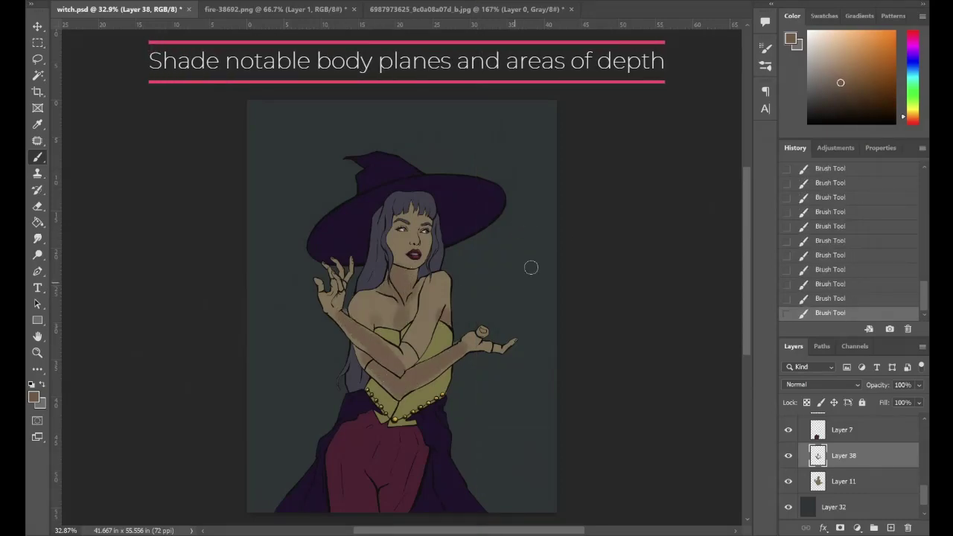
drag(392, 239, 405, 262)
drag(430, 218, 420, 240)
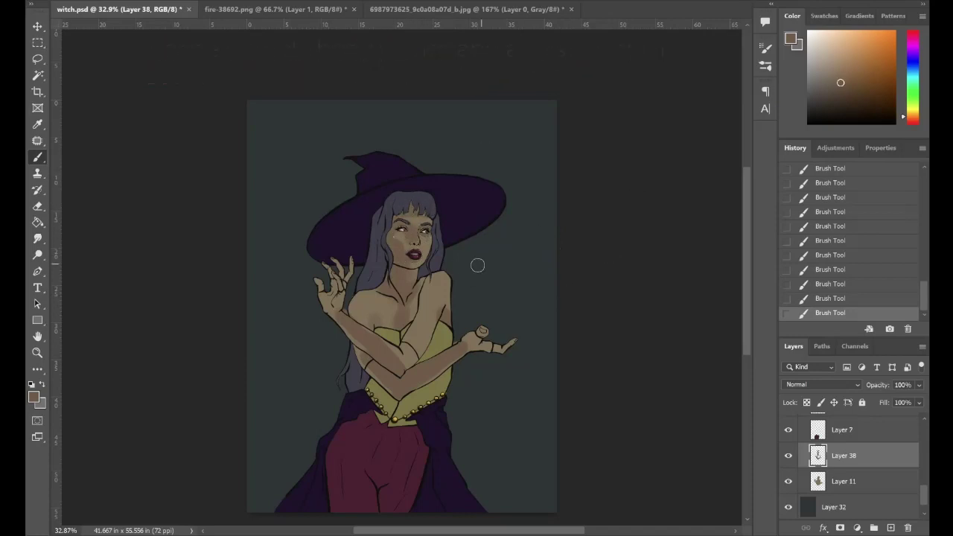
Paint a shadow along the arm with the Hard Round Pressure Opacity brush.
key(e)
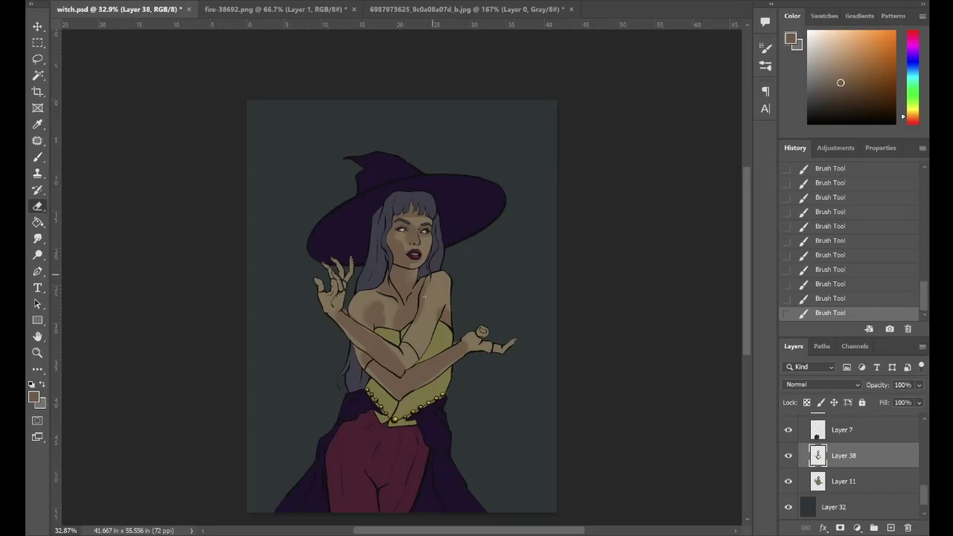
key(F5)
key(b)
click(641, 195)
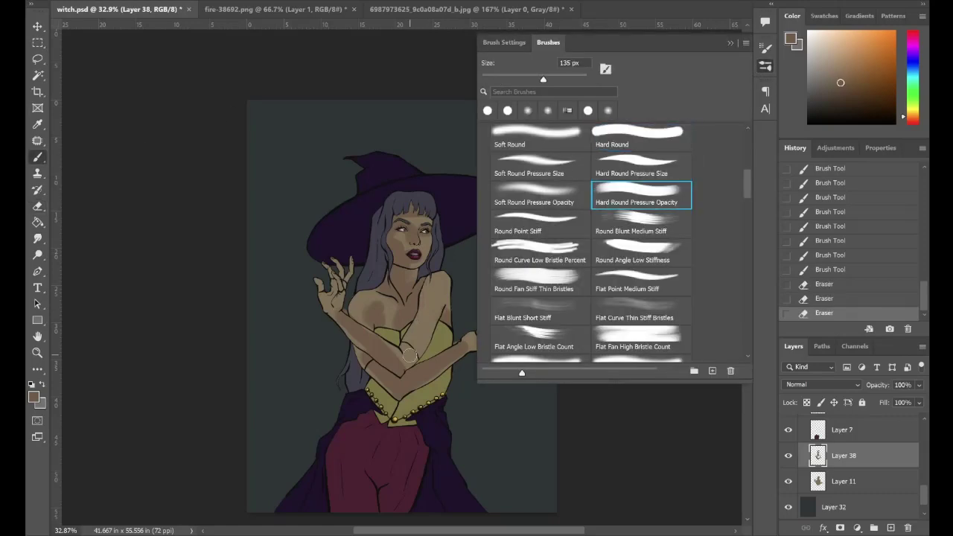
drag(404, 350, 421, 312)
Erase the excess shading along the arm.
key(e)
key(F5)
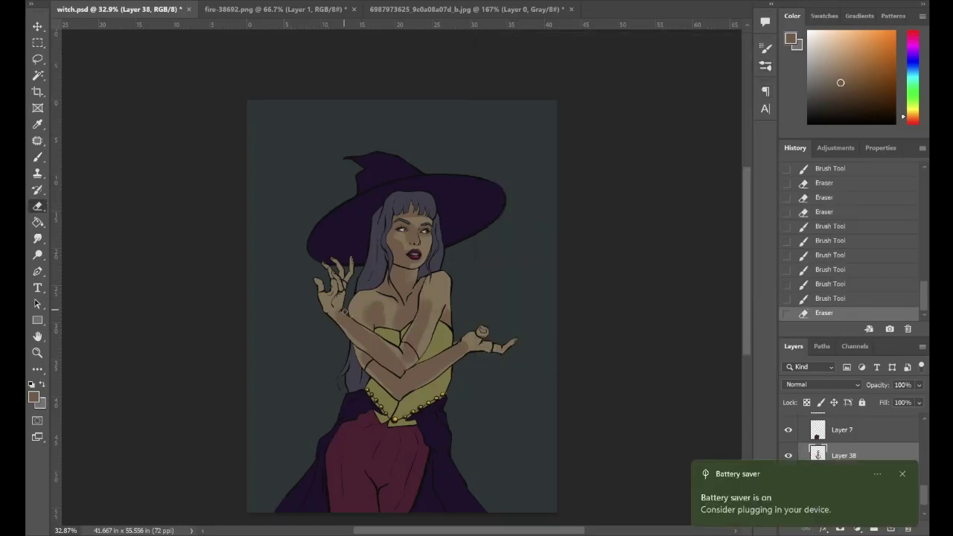
click(426, 182)
drag(340, 313, 354, 338)
drag(357, 337, 378, 366)
drag(378, 366, 380, 371)
Paint small shadow strokes along the arm with a smaller brush.
key(b)
key(F5)
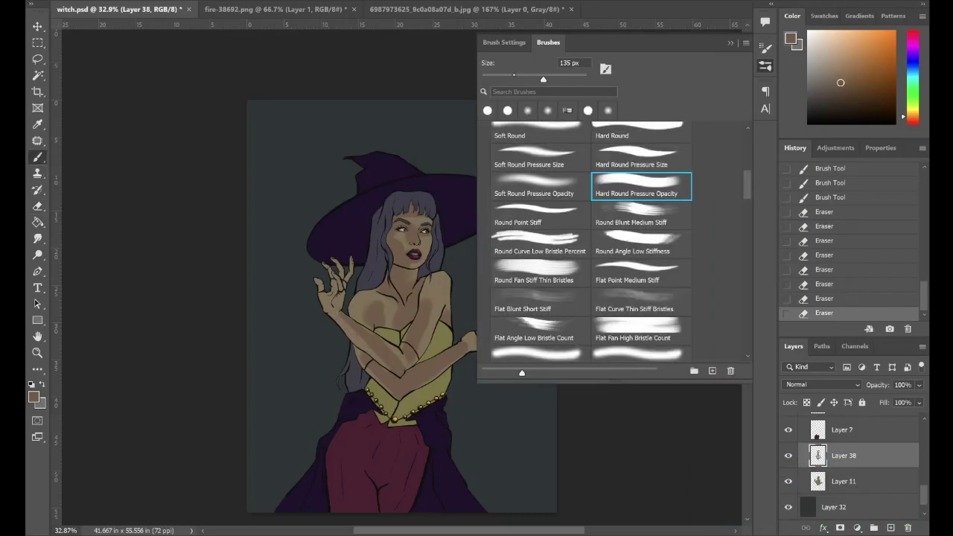
drag(516, 79, 501, 79)
drag(383, 367, 346, 319)
mouse_move(342, 312)
mouse_down()
mouse_move(329, 298)
mouse_move(329, 270)
mouse_up()
drag(330, 275, 324, 266)
Add shadow strokes across the lower chest, then erase stray shading near the chest and arm.
key(F5)
drag(417, 354, 440, 348)
drag(446, 347, 485, 347)
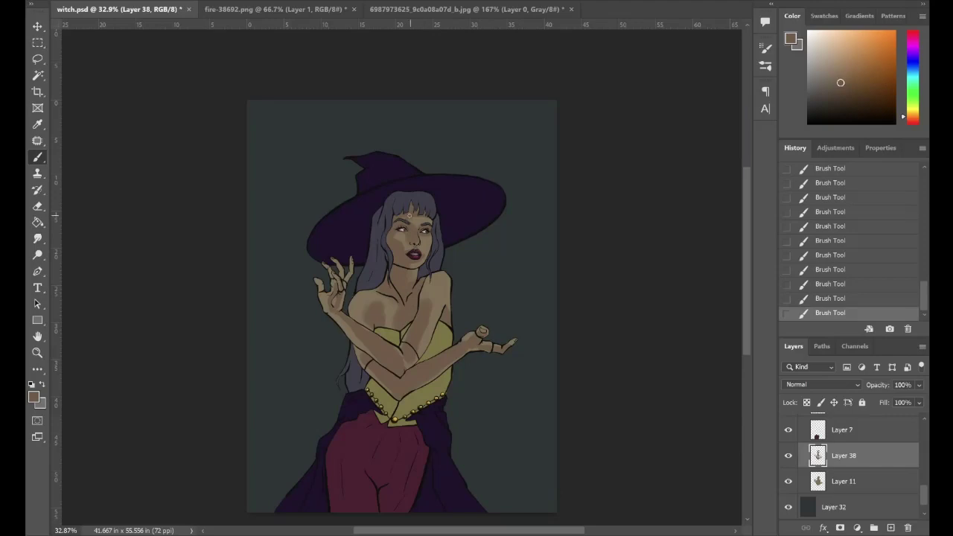
key(e)
mouse_move(364, 314)
mouse_down()
mouse_move(350, 327)
mouse_move(396, 354)
mouse_move(387, 343)
mouse_up()
Zoom in and trim the shadow edges along the arm.
scroll(391, 321, up, 3)
click(431, 307)
mouse_move(412, 402)
mouse_down()
mouse_move(410, 376)
mouse_move(406, 410)
mouse_up()
drag(398, 450, 404, 467)
drag(511, 352, 494, 366)
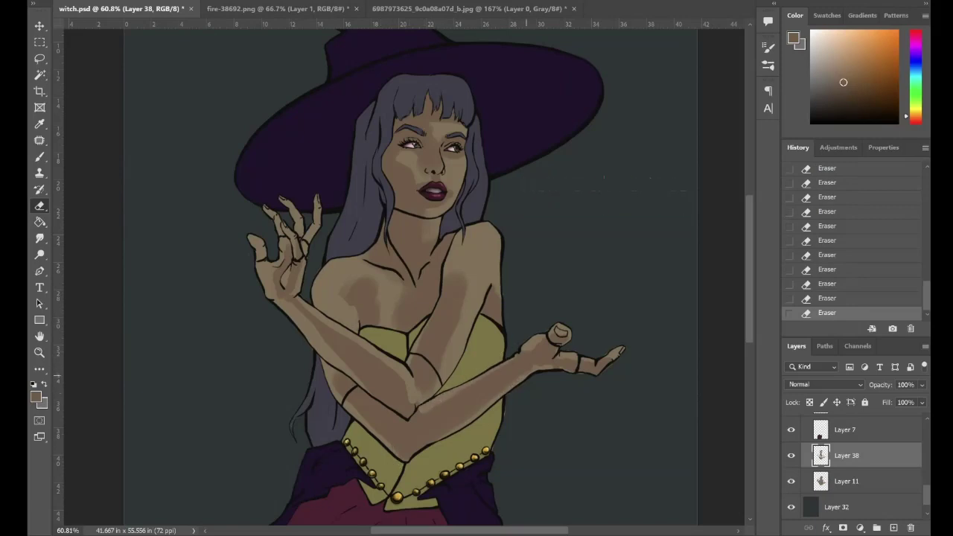
Paint small shadow strokes on the arm and hand.
key(b)
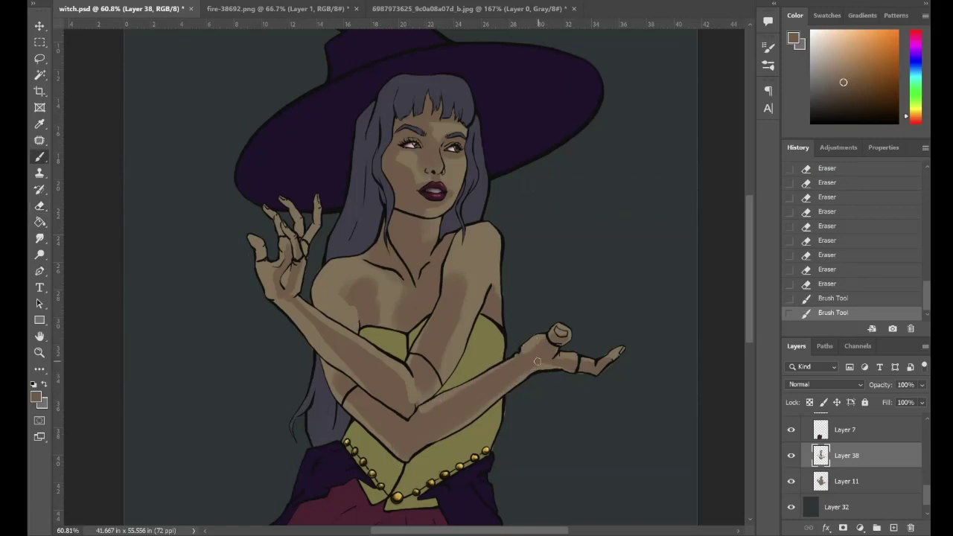
drag(530, 351, 548, 341)
drag(456, 394, 387, 447)
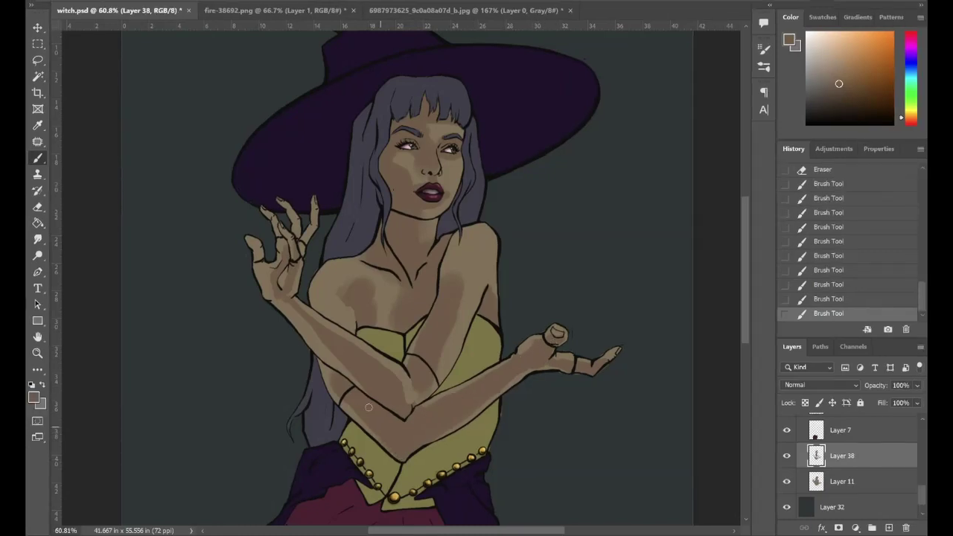
drag(336, 378, 330, 352)
Erase stray strokes around the crossed arm and elbow.
key(e)
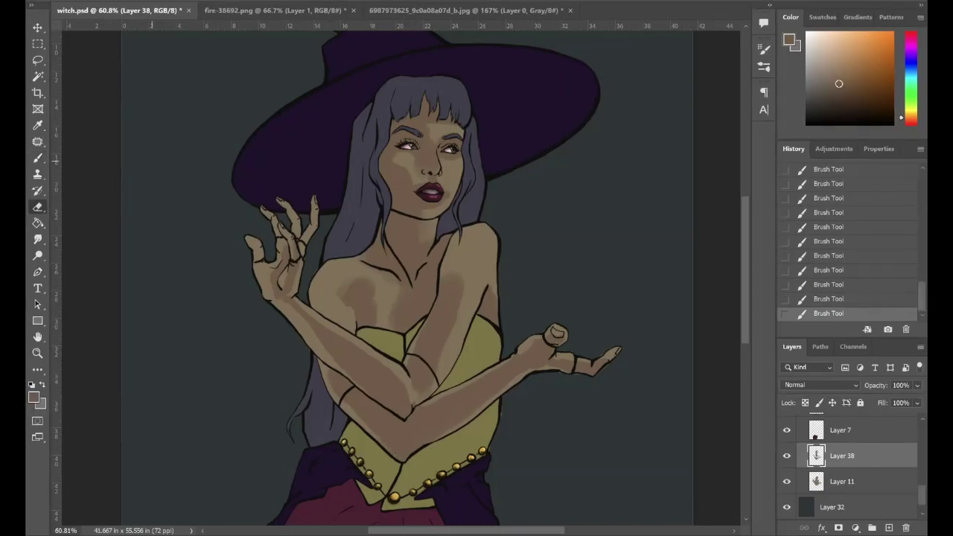
drag(414, 401, 421, 399)
drag(418, 396, 425, 402)
drag(450, 320, 451, 349)
drag(417, 387, 420, 394)
Add shadow near the shoulder, trim the stray bits and revert the last erase.
key(b)
drag(444, 271, 453, 277)
key(e)
drag(448, 271, 454, 276)
drag(445, 267, 451, 279)
drag(450, 272, 456, 277)
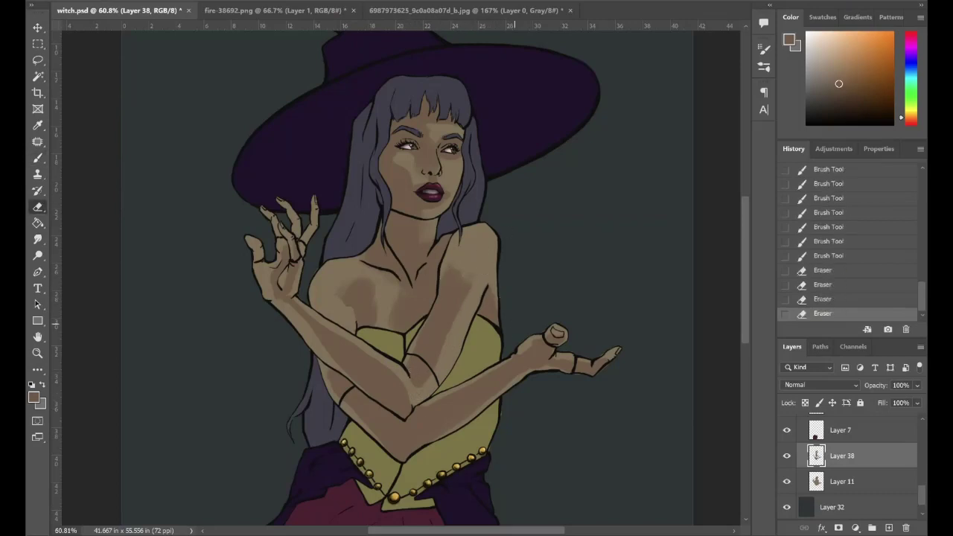
click(834, 301)
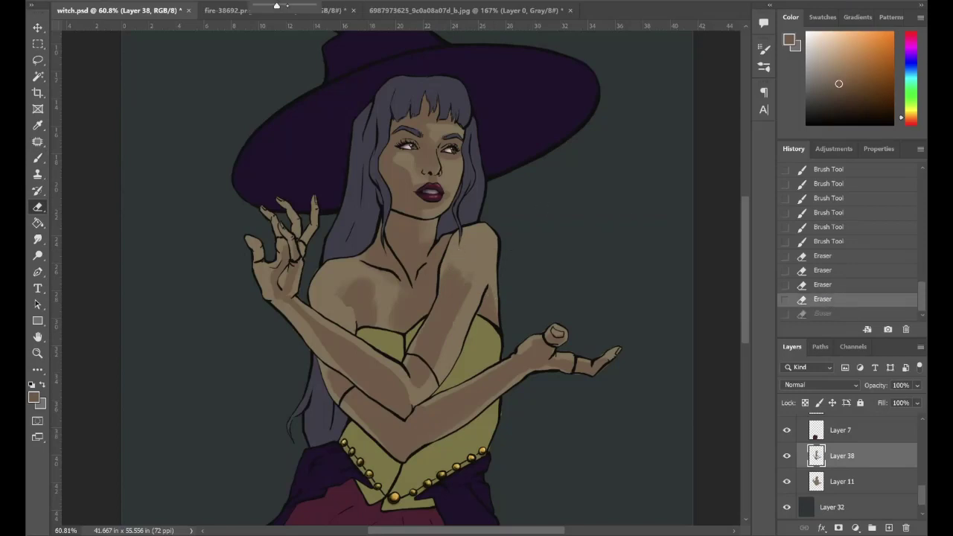
Erase small bits of chest shading and touch up the chest shadow.
drag(444, 261, 456, 274)
mouse_move(468, 258)
mouse_down()
mouse_move(441, 286)
mouse_move(447, 298)
mouse_up()
key(b)
mouse_move(435, 290)
mouse_down()
mouse_move(459, 327)
mouse_move(424, 383)
mouse_up()
key(ctrl+alt+z)
key(ctrl+alt+z)
key(ctrl+alt+z)
key(e)
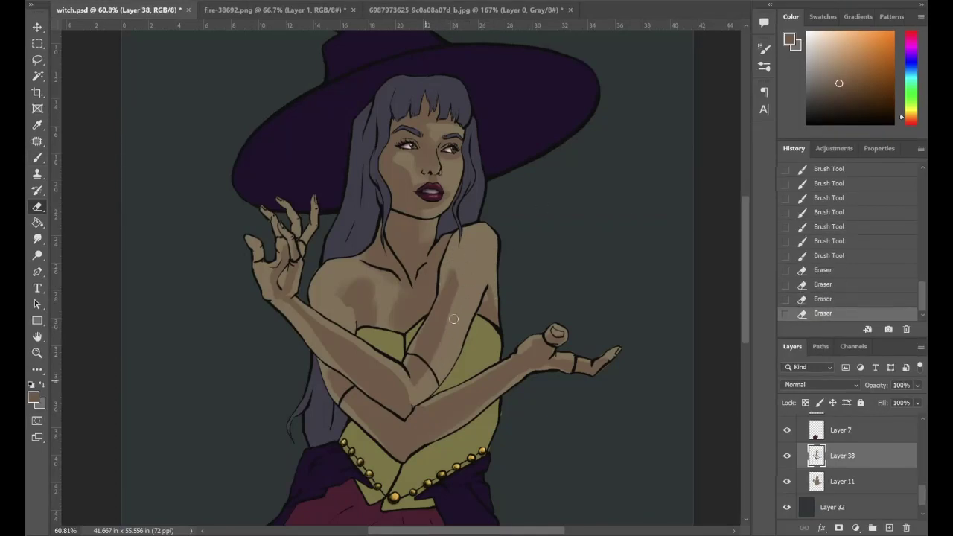
drag(454, 319, 453, 275)
mouse_move(451, 283)
mouse_down()
mouse_move(456, 320)
mouse_move(421, 371)
mouse_up()
Paint shadow on the chest and neck, cleaning up around the neck and chin.
key(b)
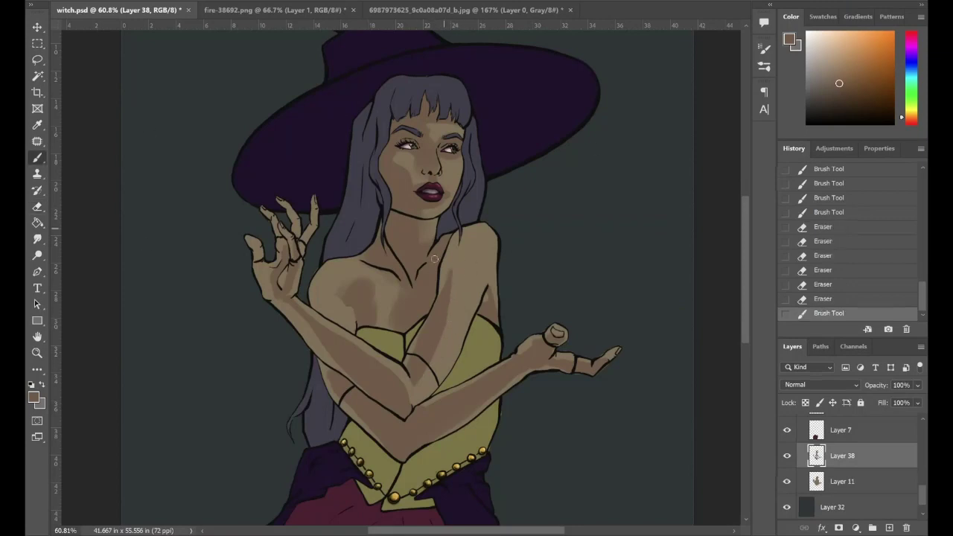
drag(414, 233, 430, 265)
key(e)
drag(425, 216, 448, 205)
mouse_move(428, 213)
mouse_down()
mouse_move(395, 160)
mouse_move(408, 156)
mouse_up()
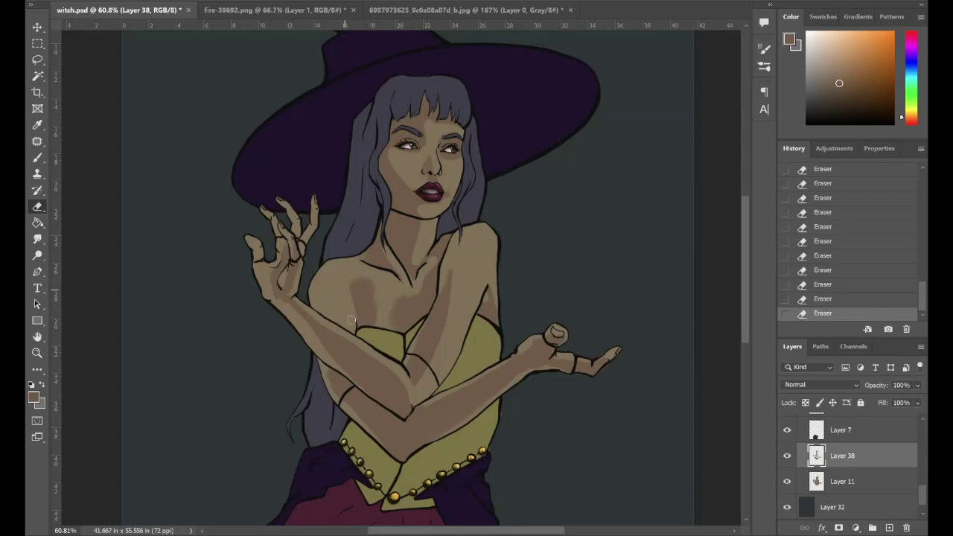
Erase part of the dark upper chest shadow and add new chest shading strokes.
mouse_move(350, 320)
mouse_down()
mouse_move(363, 282)
mouse_move(420, 305)
mouse_up()
click(37, 157)
mouse_move(396, 256)
mouse_down()
mouse_move(373, 320)
mouse_move(387, 327)
mouse_move(409, 313)
mouse_move(422, 295)
mouse_move(411, 274)
mouse_up()
click(37, 207)
click(387, 326)
key(b)
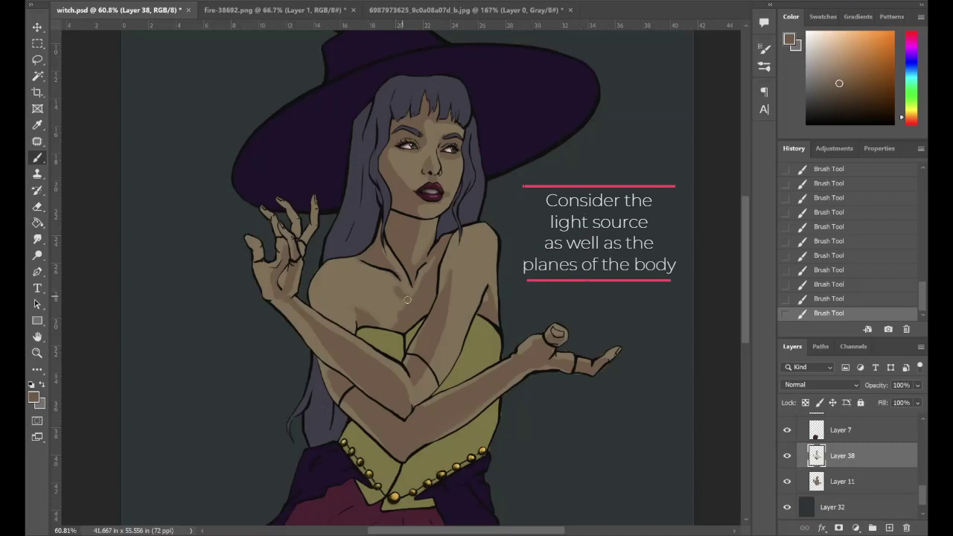
Paint and refine darker shading on the chest.
mouse_move(408, 299)
mouse_down()
mouse_move(381, 283)
mouse_move(395, 328)
mouse_move(366, 324)
mouse_move(424, 310)
mouse_move(417, 324)
mouse_move(436, 346)
mouse_up()
key(e)
key(b)
mouse_move(428, 335)
mouse_down()
mouse_move(432, 352)
mouse_move(491, 290)
mouse_up()
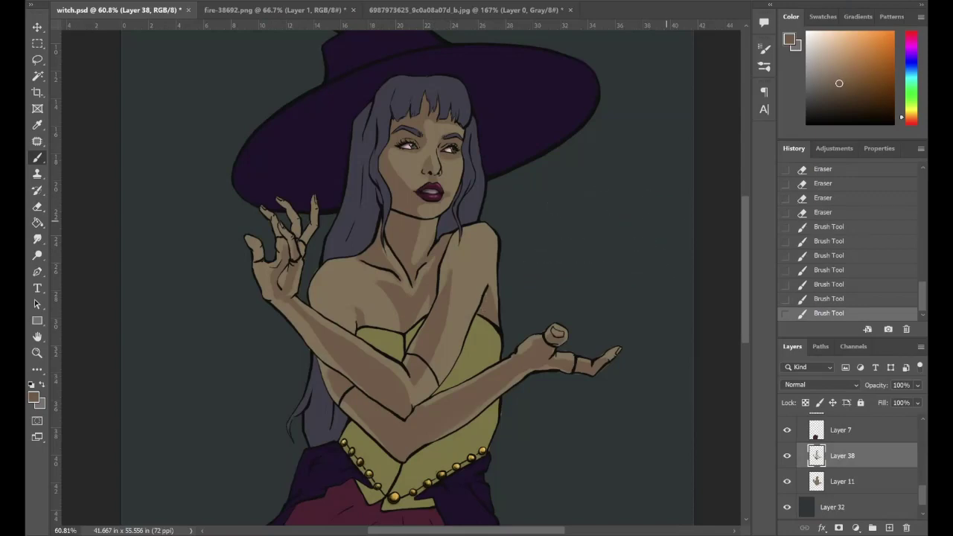
Shade around the chin and neck and add small shadows on the face.
drag(434, 202, 439, 212)
mouse_move(436, 208)
mouse_down()
mouse_move(444, 217)
mouse_move(449, 207)
mouse_up()
drag(447, 210, 451, 211)
key(e)
key(b)
drag(427, 145, 430, 166)
drag(431, 149, 434, 171)
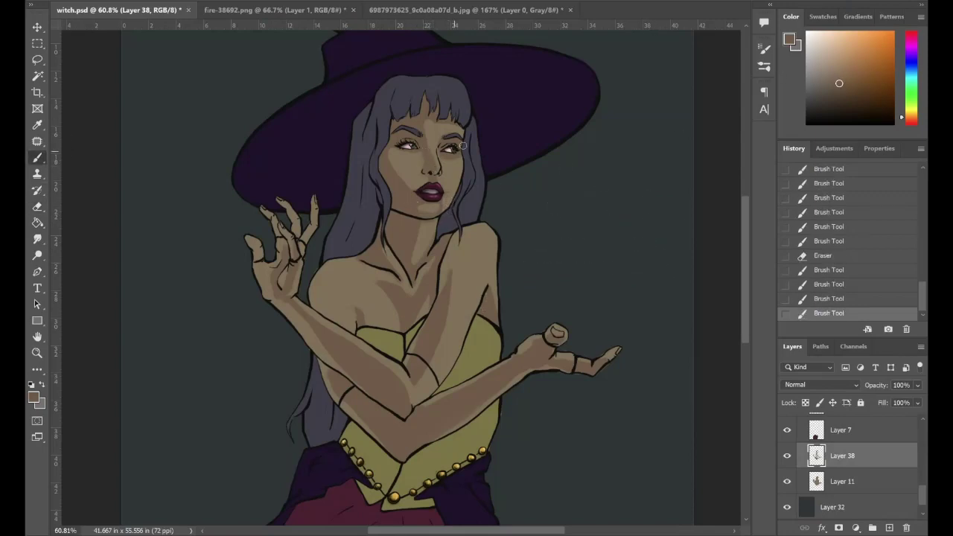
mouse_move(426, 118)
mouse_down()
mouse_move(430, 140)
mouse_move(452, 143)
mouse_move(413, 149)
mouse_up()
Erase a spot near the chin and dab shading along the chin line.
key(e)
click(426, 210)
key(b)
click(432, 211)
click(435, 212)
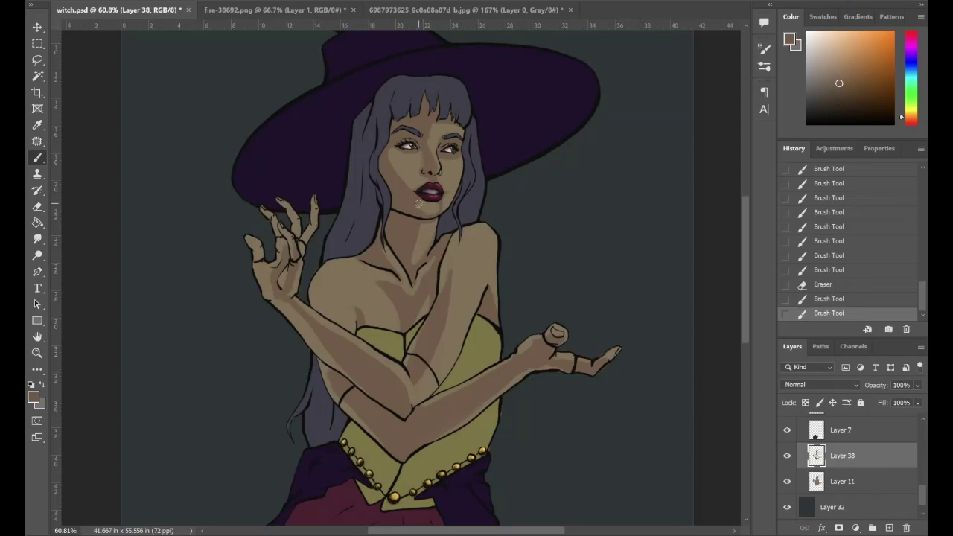
click(438, 212)
click(440, 212)
Touch up the shading on the outstretched hand.
key(e)
key(b)
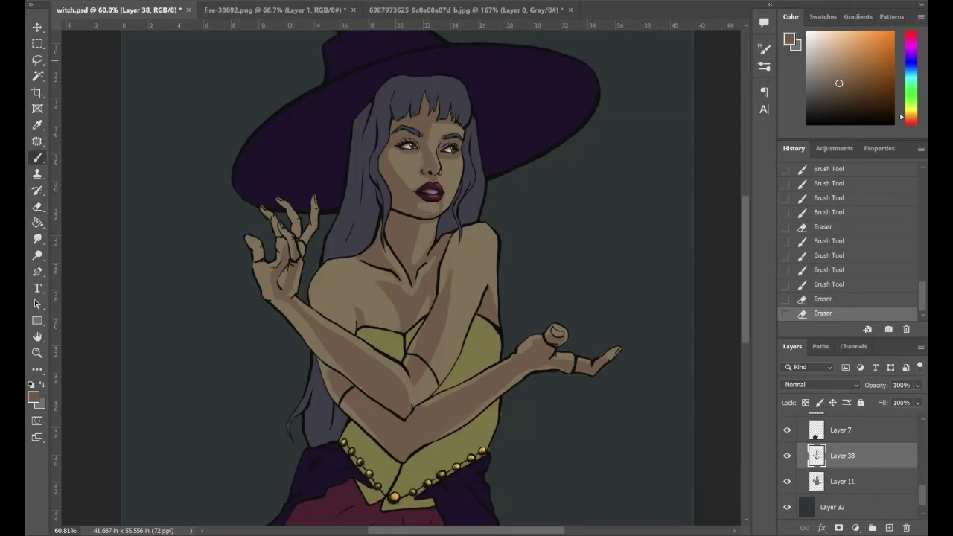
click(764, 66)
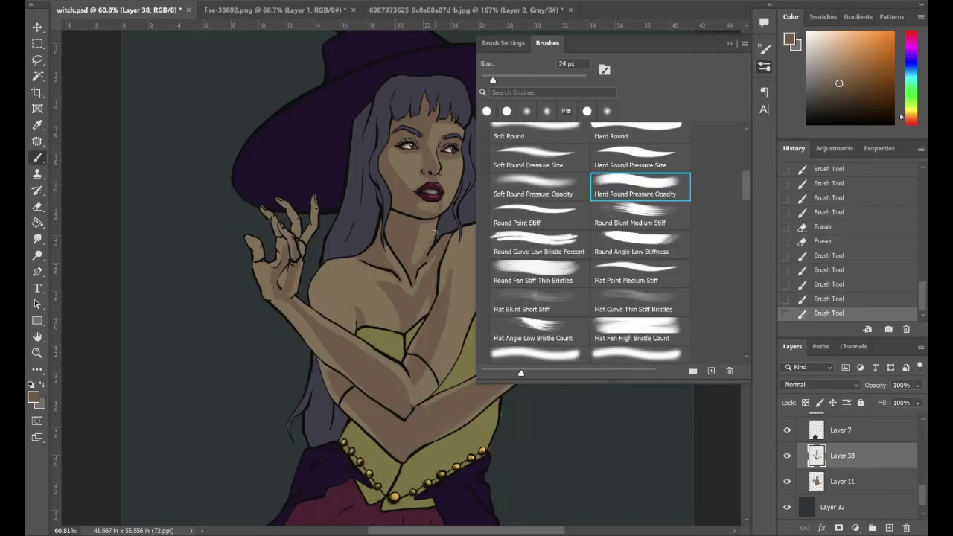
click(763, 66)
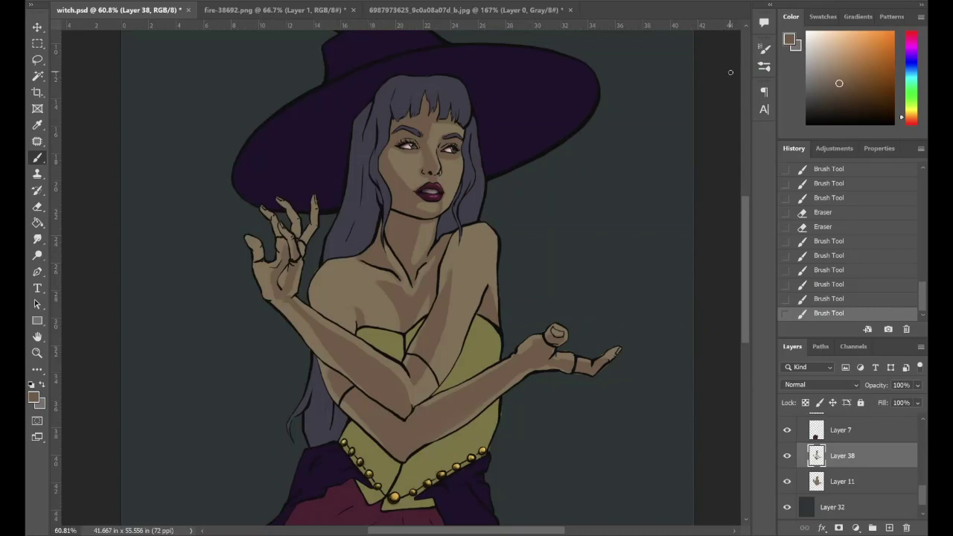
click(278, 298)
click(285, 240)
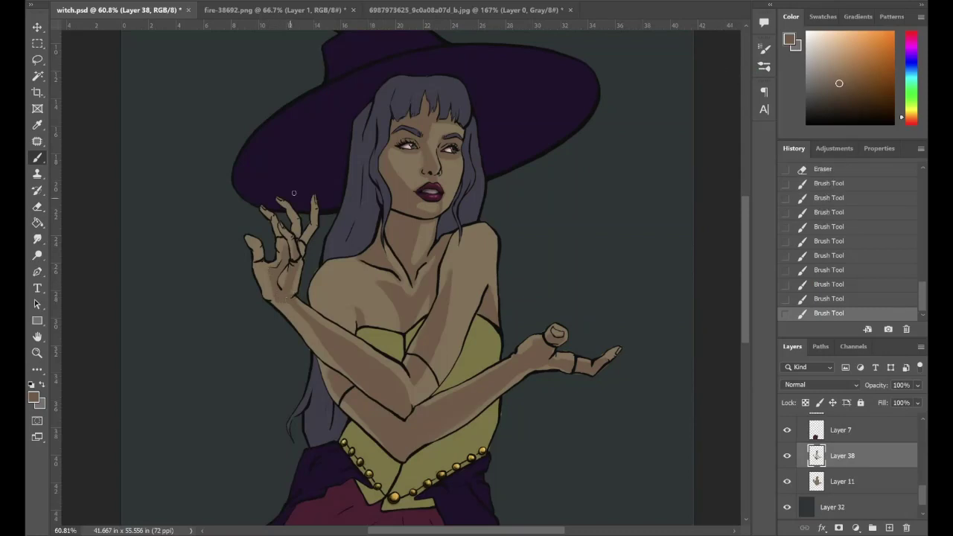
Erase stray shadow marks near the corset, undoing over-erased edges.
key(e)
click(325, 364)
click(425, 452)
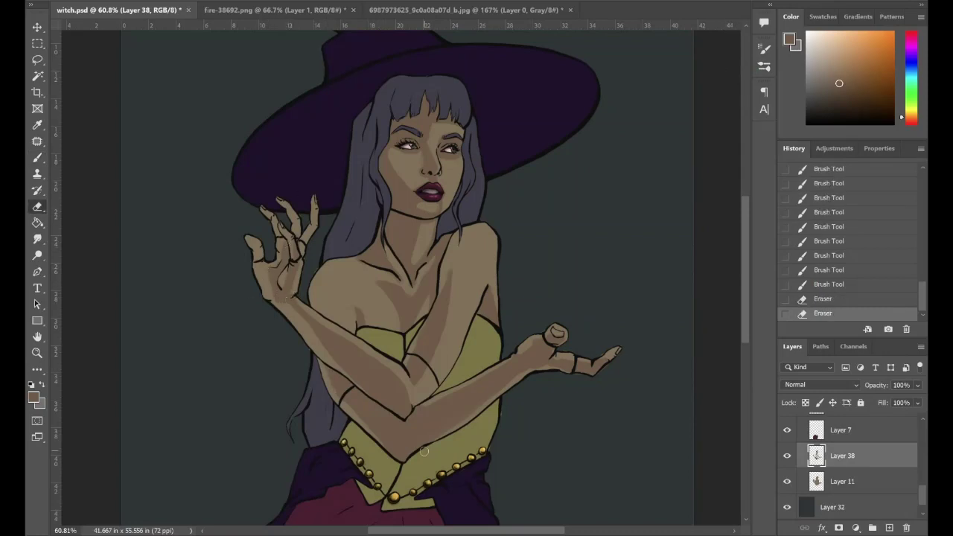
click(429, 445)
click(456, 422)
click(493, 369)
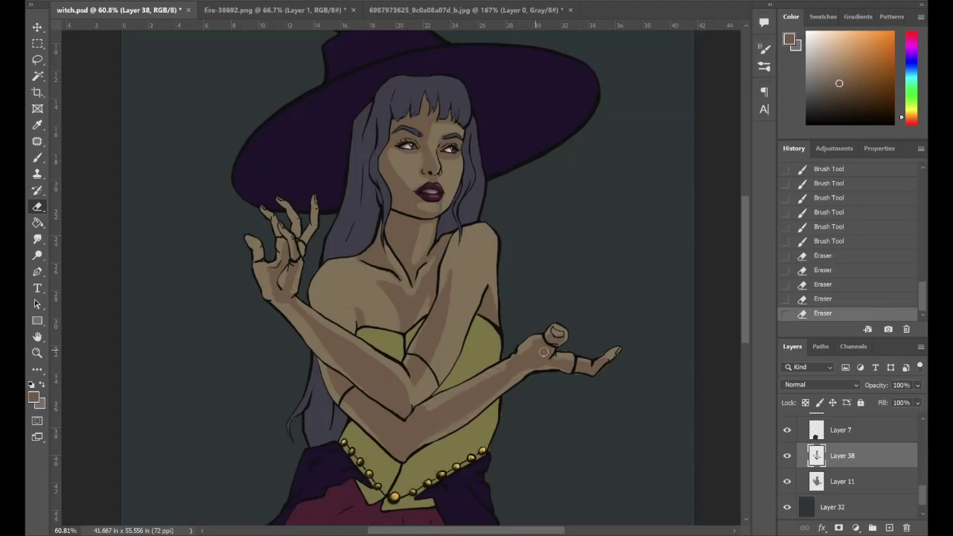
click(439, 402)
key(ctrl+alt+z)
key(ctrl+alt+z)
key(ctrl+alt+z)
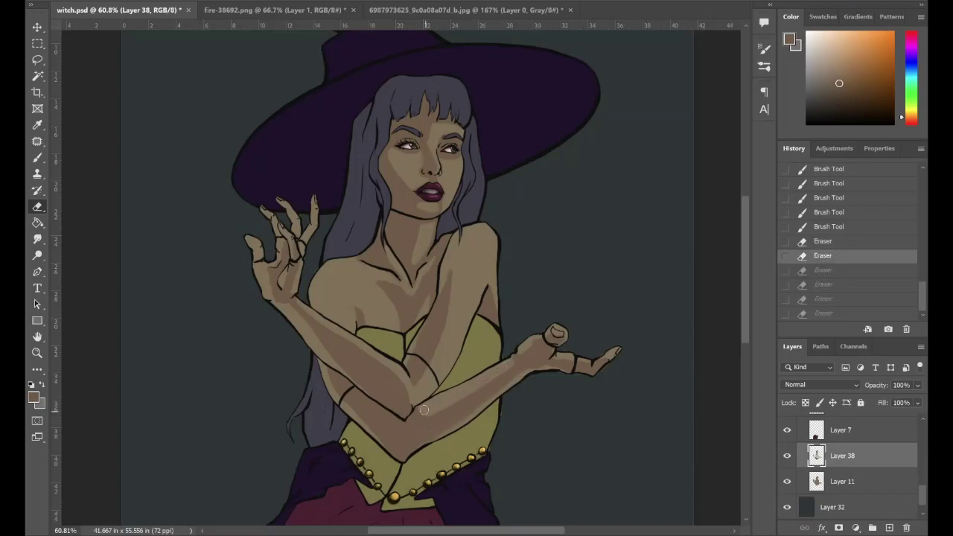
click(521, 353)
Darken the shadow along the lower edge of the crossed arm.
key(b)
drag(515, 351, 489, 378)
click(499, 372)
click(508, 364)
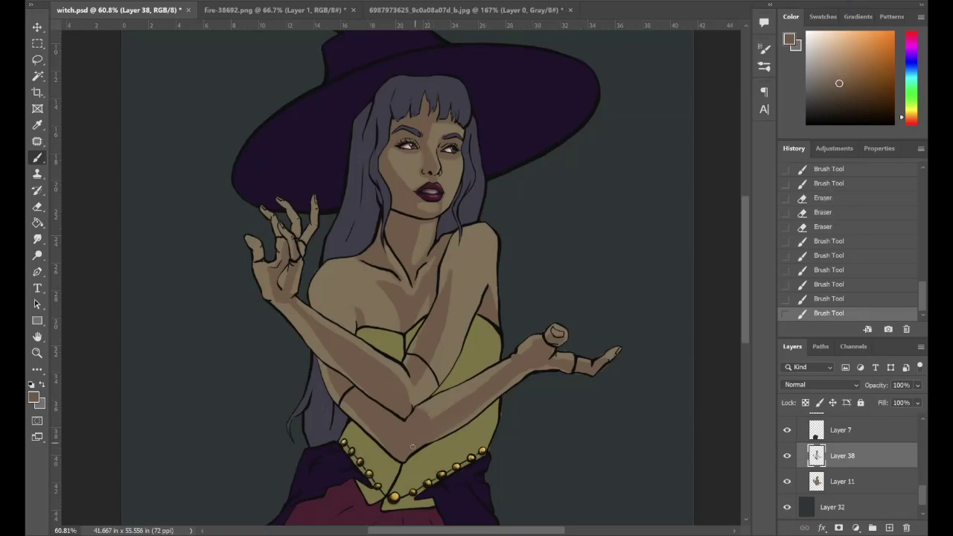
key(e)
click(429, 452)
key(ctrl+z)
Add shadow strokes on the forearm near the corset.
key(b)
click(540, 365)
click(543, 366)
click(541, 365)
click(547, 365)
click(550, 356)
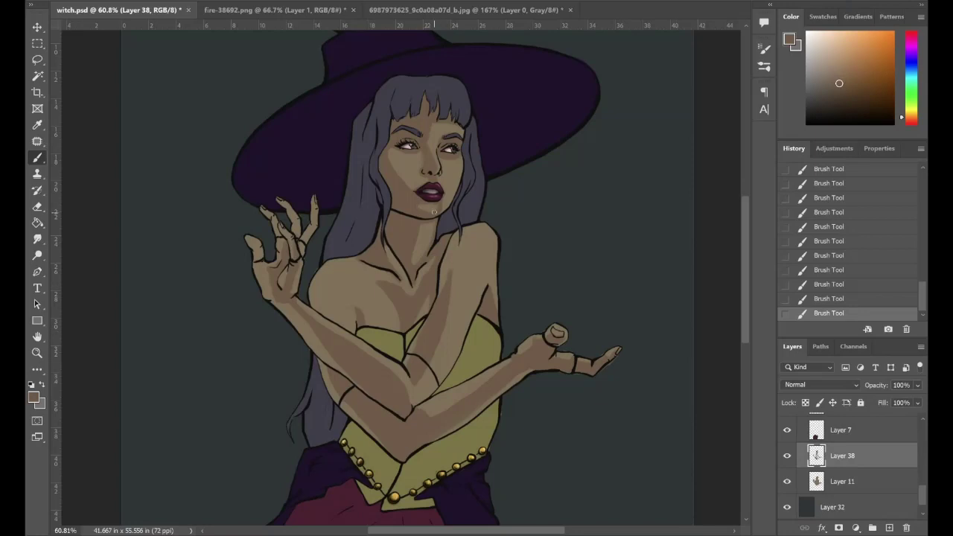
key(e)
key(F5)
Remove a stray skin mark and paint flat shadow along the raised finger.
click(430, 206)
key(F5)
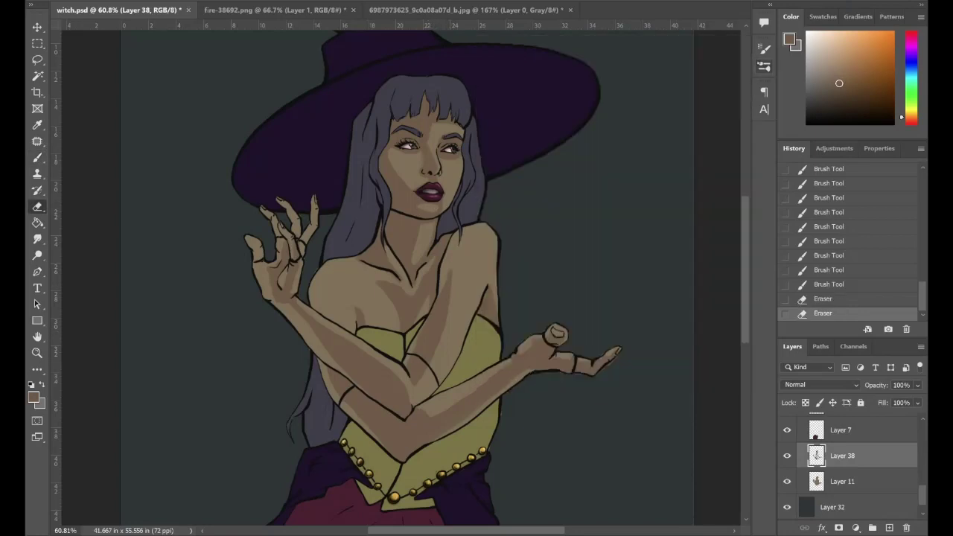
scroll(431, 206, down, 3)
key(b)
drag(299, 159, 285, 131)
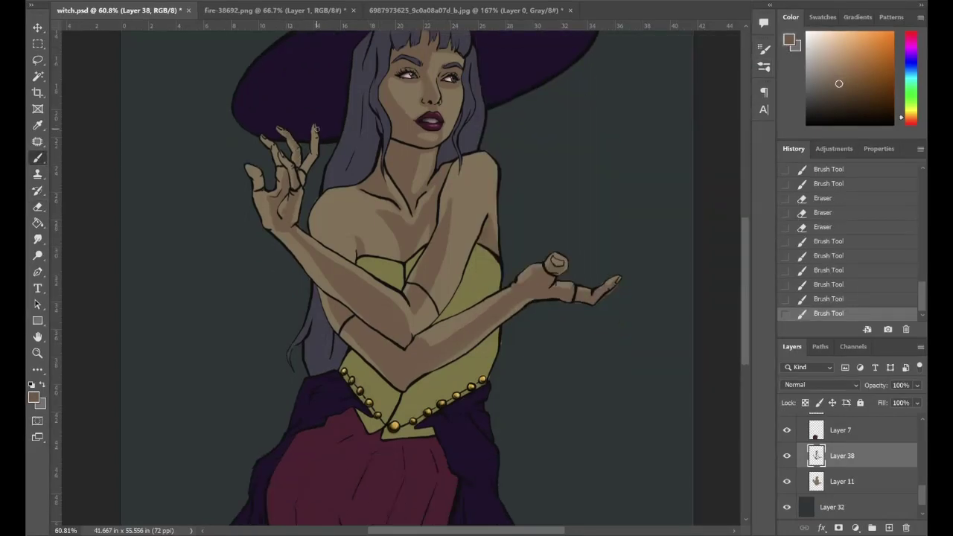
drag(300, 176, 262, 137)
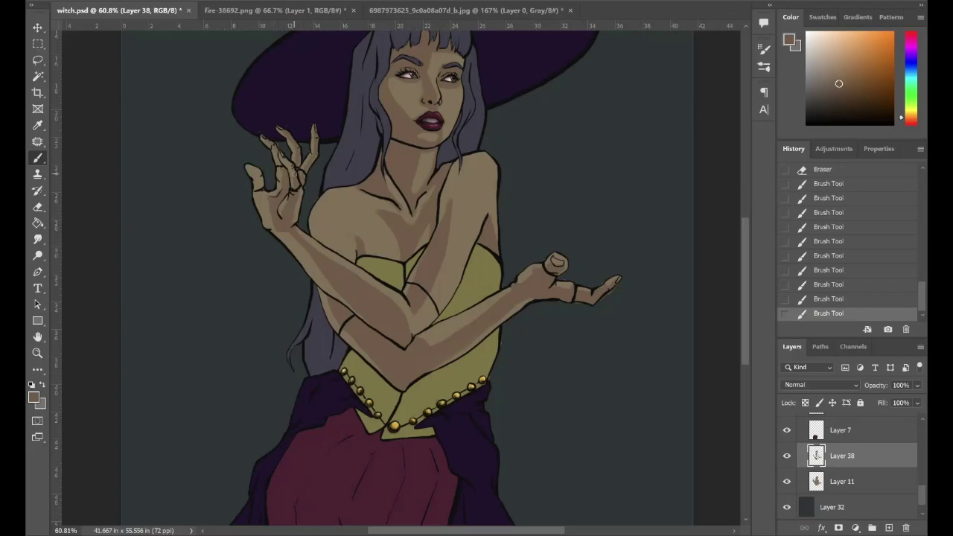
drag(254, 168, 262, 176)
Tidy the finger shadows and paint flat shadow strokes on the chest.
key(e)
click(414, 215)
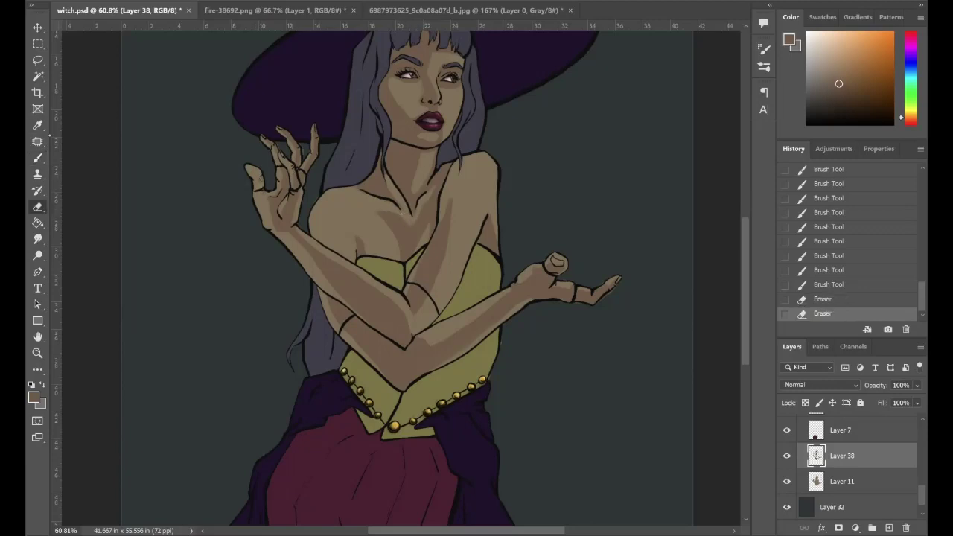
key(b)
click(394, 236)
click(394, 236)
key(e)
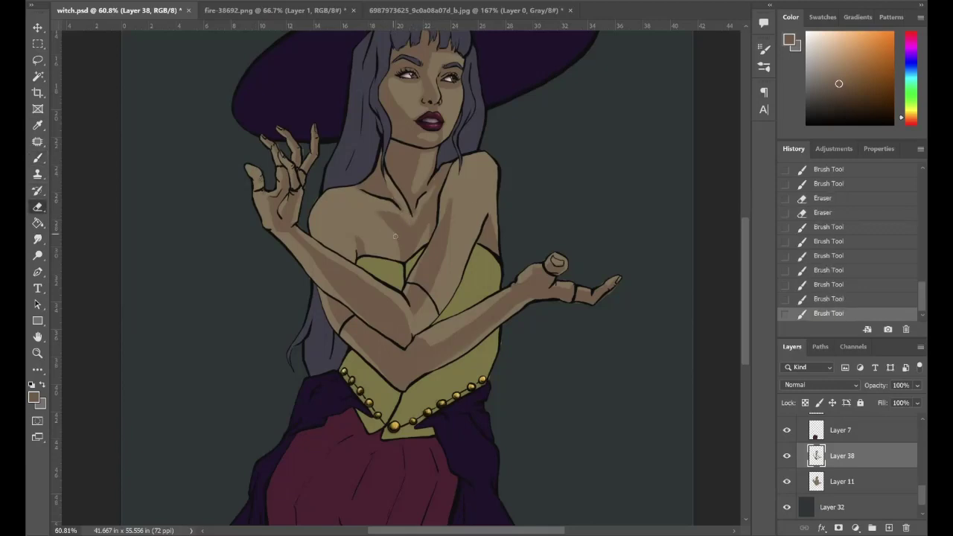
click(395, 236)
key(b)
click(402, 224)
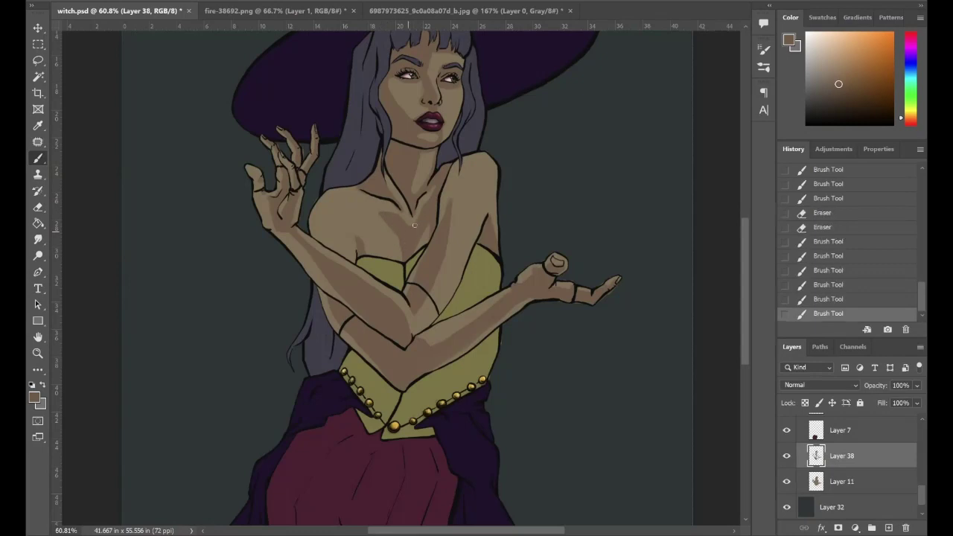
click(414, 225)
click(414, 225)
click(417, 222)
click(416, 222)
Clean up the shadow edge near the elbow, undoing an unwanted repaint.
key(e)
click(421, 344)
click(421, 345)
click(421, 347)
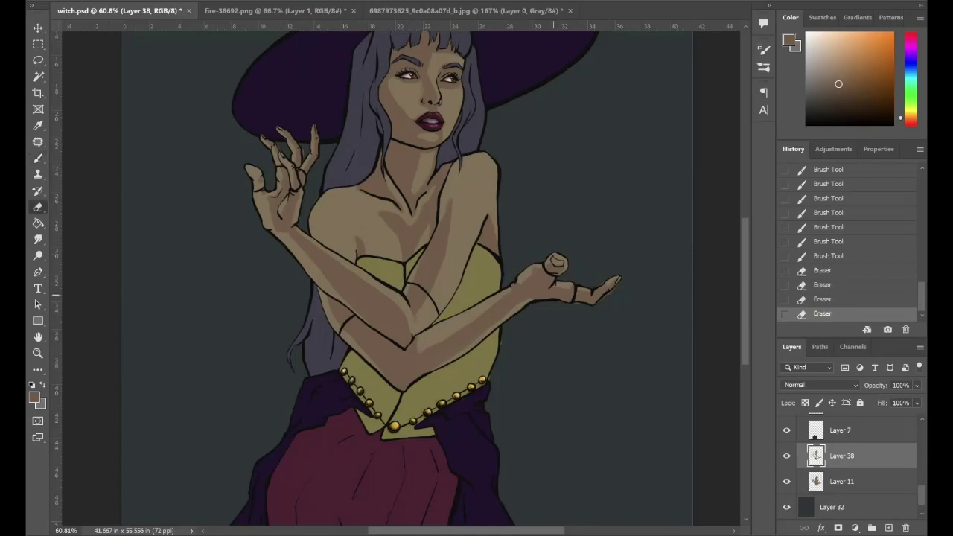
key(b)
click(421, 352)
click(421, 355)
key(ctrl+alt+z)
key(ctrl+alt+z)
key(ctrl+alt+z)
Erase shadow overspill along the corset edge.
key(e)
click(414, 372)
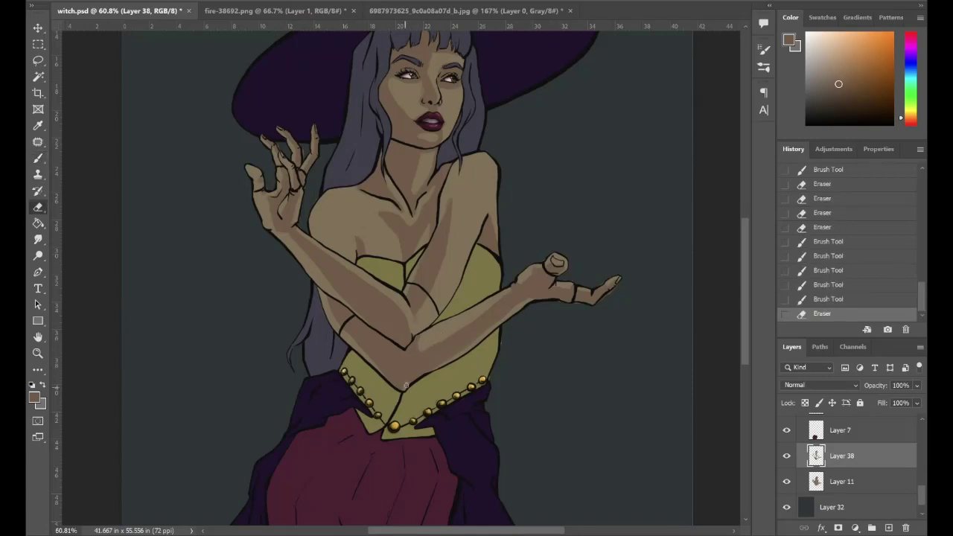
click(409, 379)
click(408, 385)
click(406, 388)
click(408, 387)
click(412, 383)
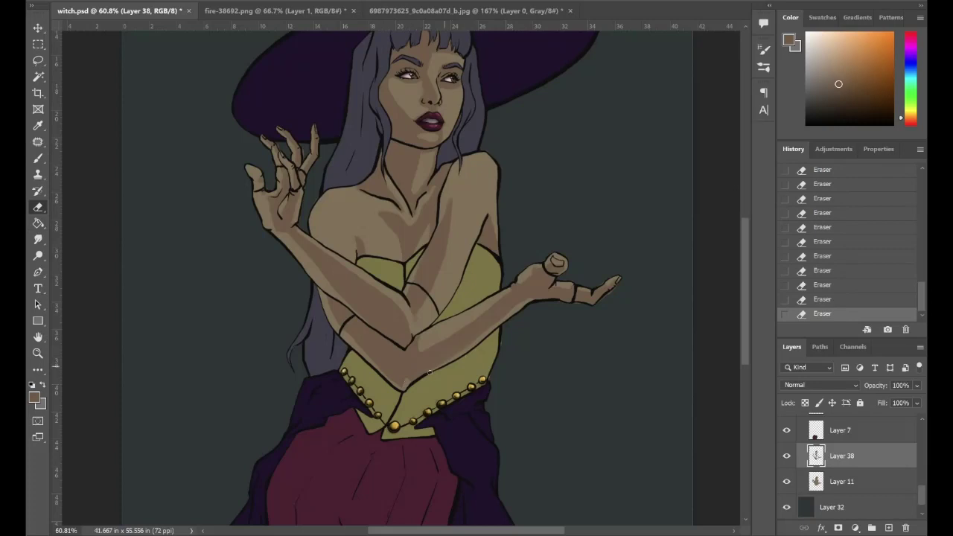
scroll(474, 119, up, 2)
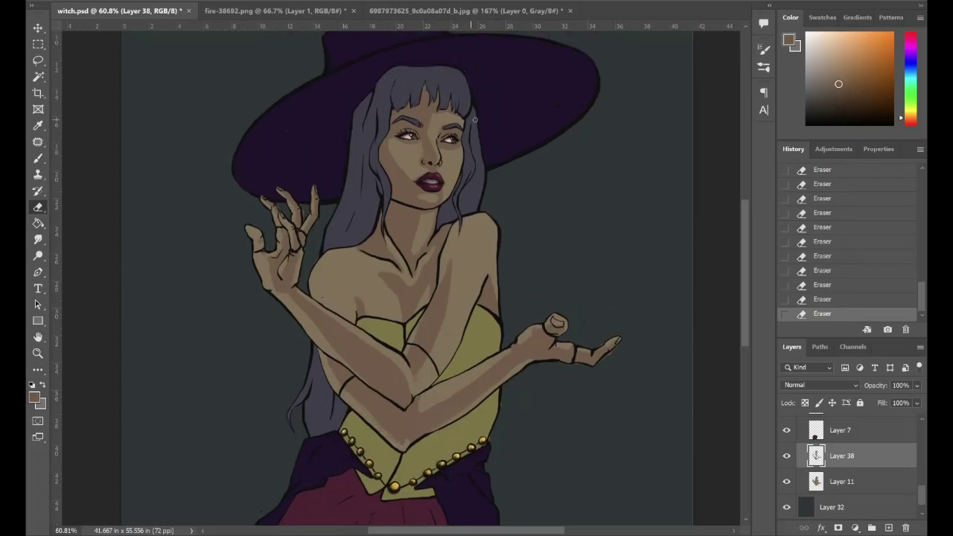
Add small face shadows and erase stray shadow by the cheek.
key(b)
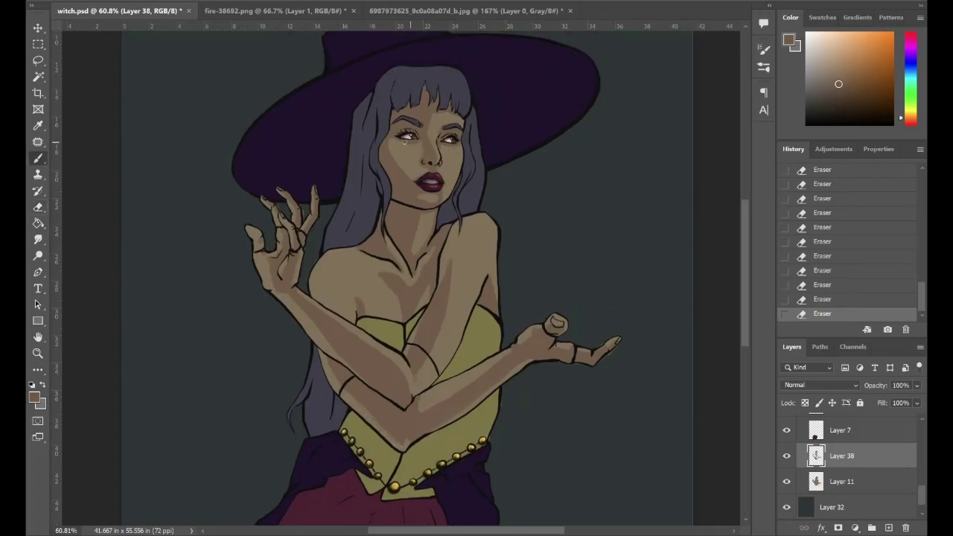
click(429, 175)
click(470, 164)
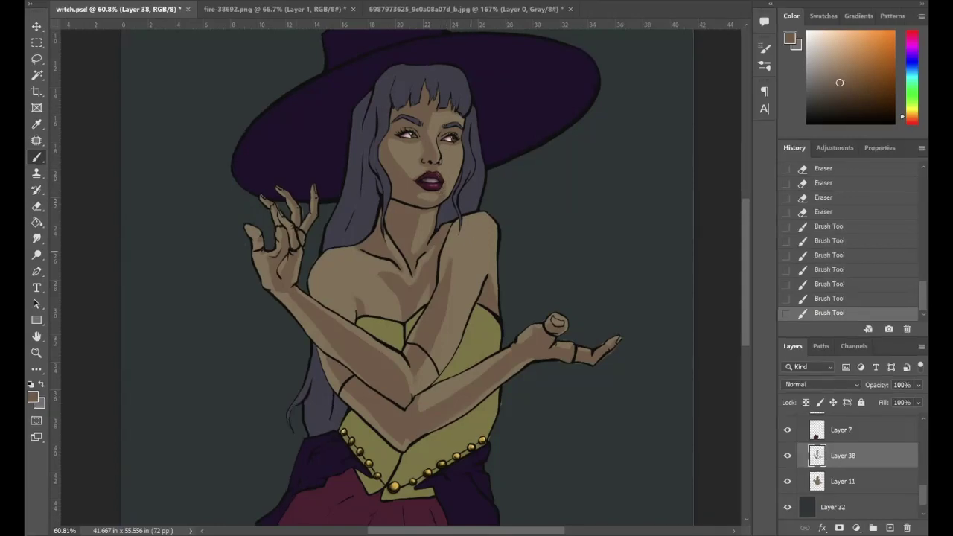
key(e)
click(472, 179)
click(471, 180)
click(457, 196)
Shade the shoulder and chest skin, then erase the overspill.
key(b)
click(365, 290)
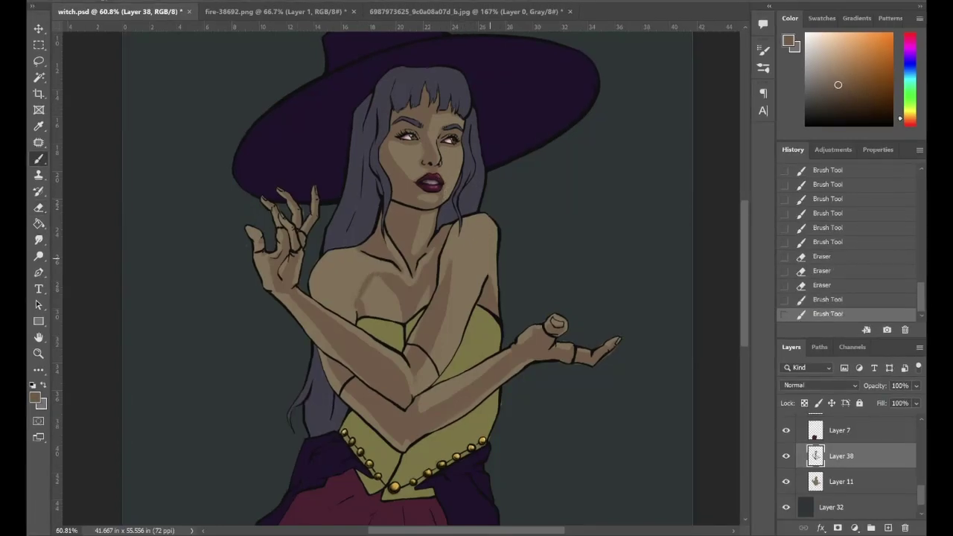
click(352, 287)
click(357, 316)
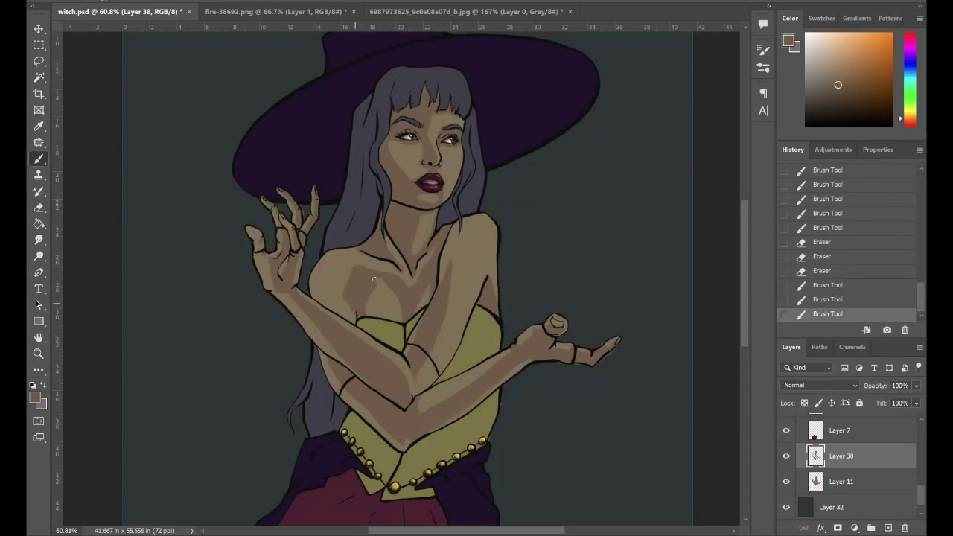
click(393, 293)
click(399, 314)
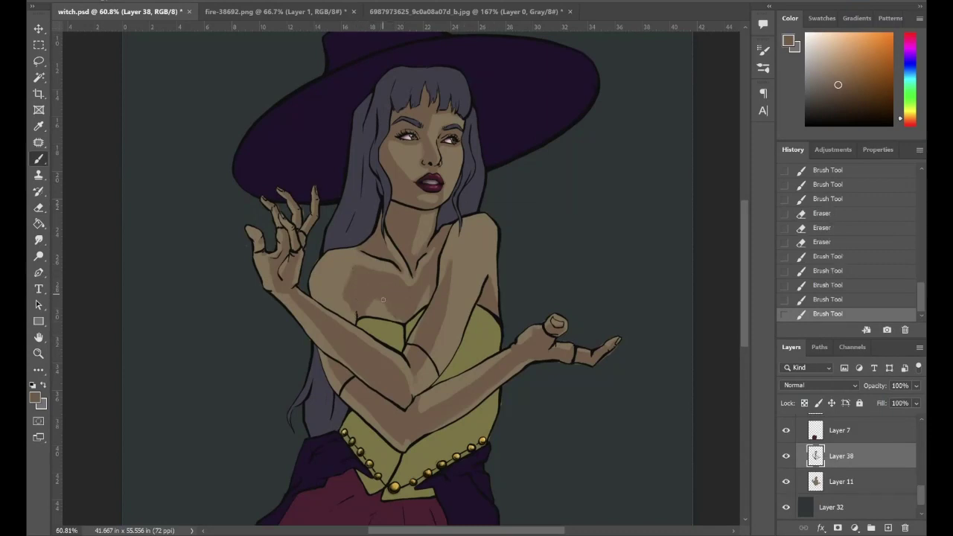
key(e)
click(380, 306)
click(387, 298)
click(393, 293)
click(399, 312)
click(384, 309)
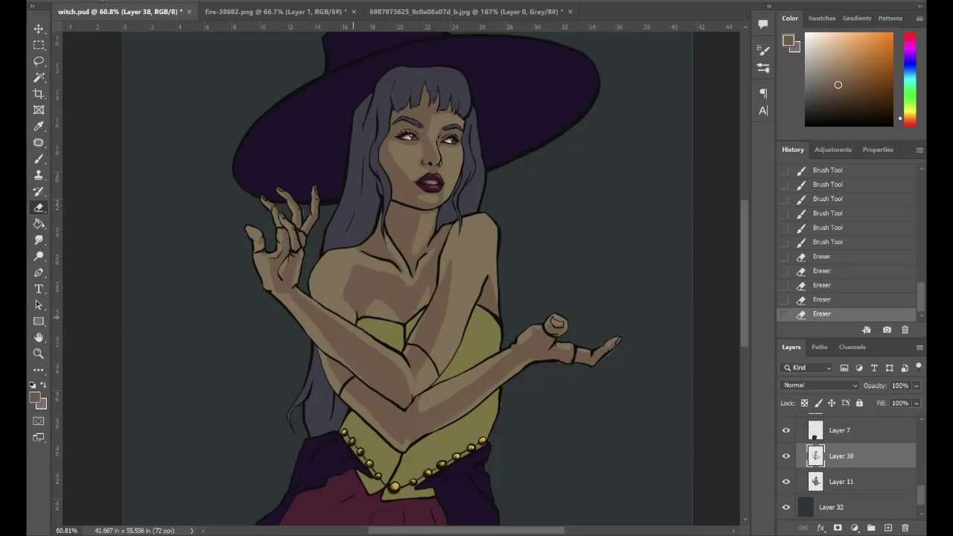
Revert to an earlier history state and retry shadows by the crossed arms, undoing them.
scroll(462, 364, down, 2)
scroll(900, 223, up, 1)
click(901, 179)
key(b)
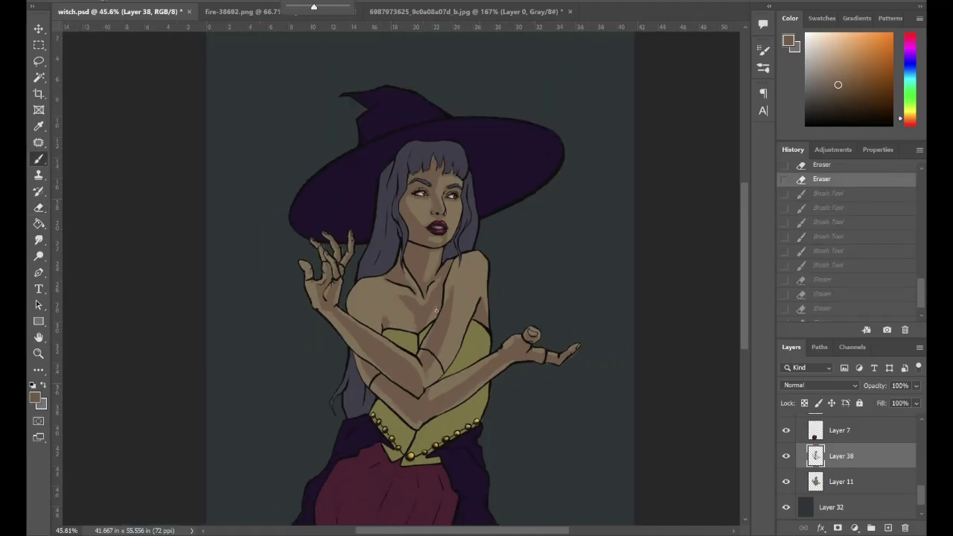
click(506, 335)
click(446, 389)
click(446, 388)
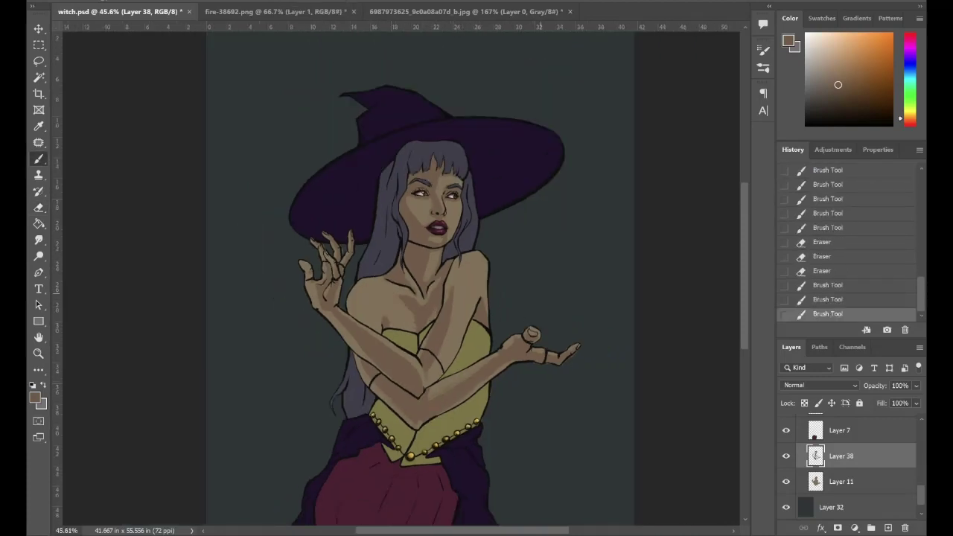
key(ctrl+z)
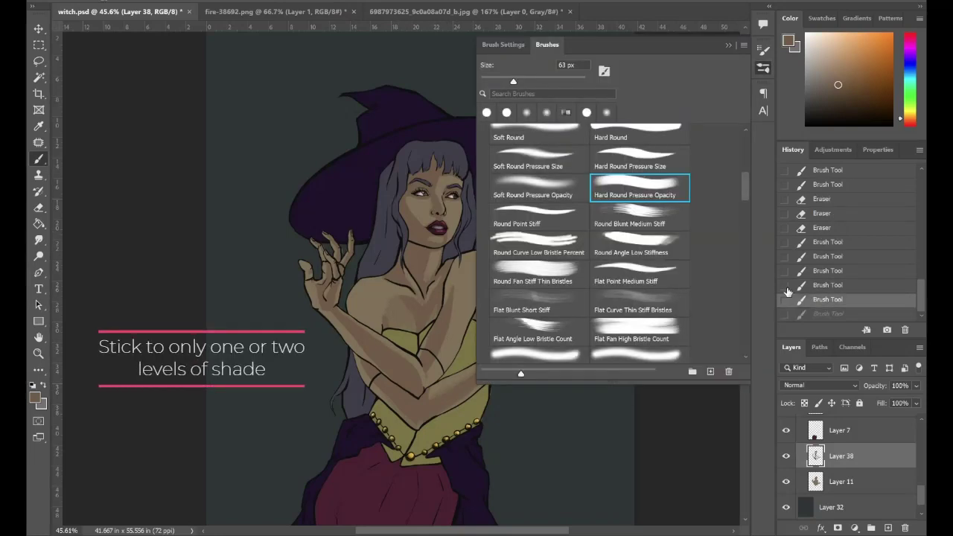
key(ctrl+z)
Paint the final face shadows, including a shadow under the lips.
click(826, 298)
click(457, 217)
click(446, 202)
click(446, 215)
drag(446, 214, 431, 224)
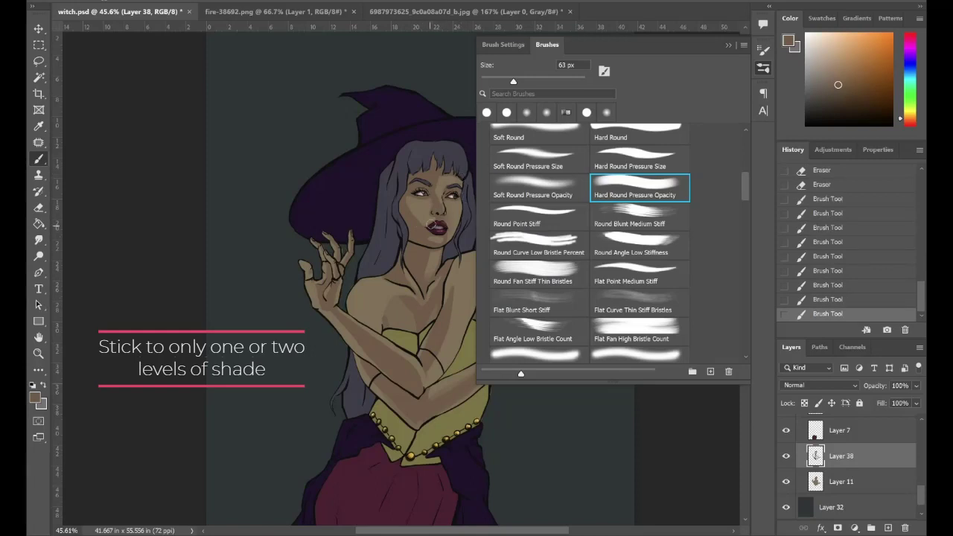
click(414, 214)
click(415, 214)
click(763, 67)
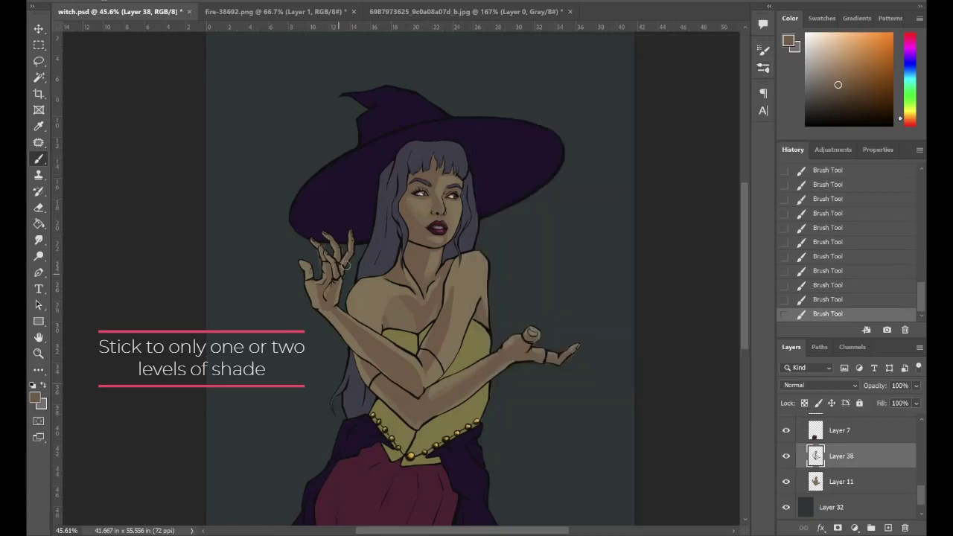
scroll(641, 291, down, 2)
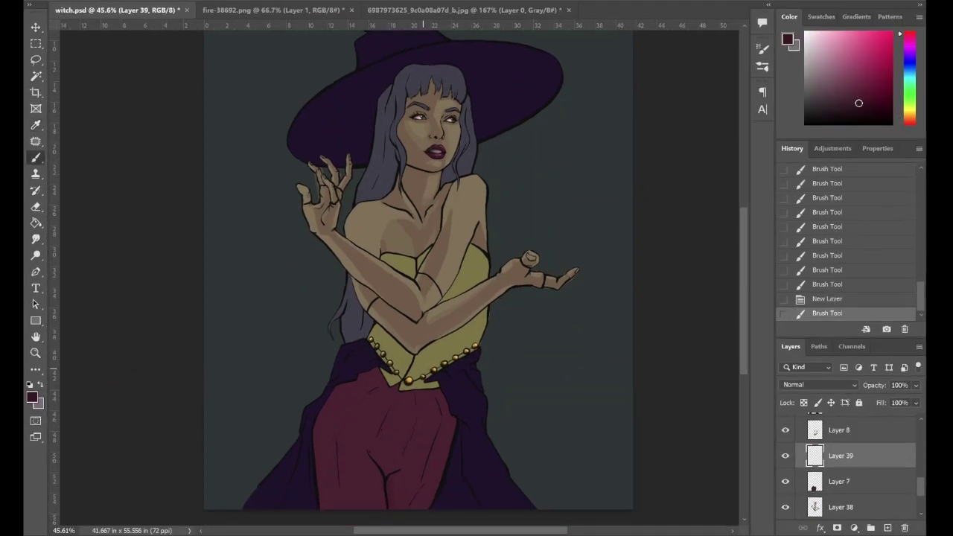
Choose the Hard Round Pressure Opacity brush from the brush presets.
click(762, 66)
click(382, 467)
click(400, 465)
click(380, 456)
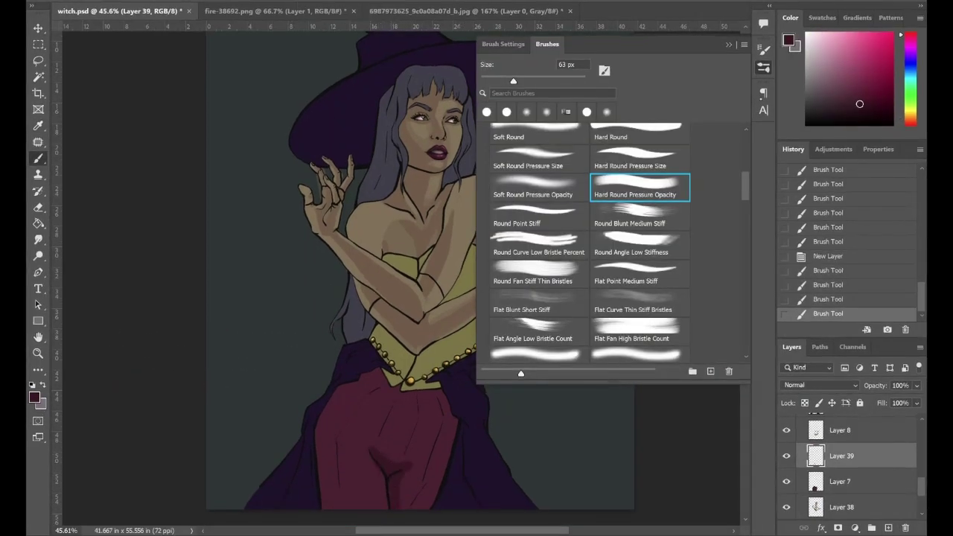
click(763, 67)
Paint dark maroon shading down both sides of the pants and near the waist.
mouse_move(395, 451)
mouse_down()
mouse_move(445, 415)
mouse_move(425, 391)
mouse_up()
mouse_move(332, 494)
mouse_down()
mouse_move(350, 391)
mouse_move(361, 381)
mouse_up()
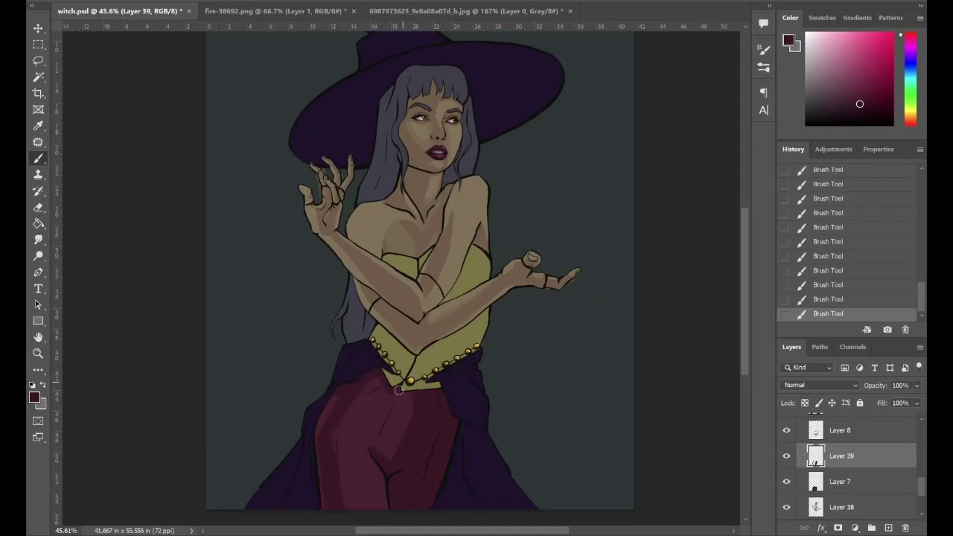
key(e)
key(b)
drag(387, 447, 402, 419)
drag(340, 394, 350, 387)
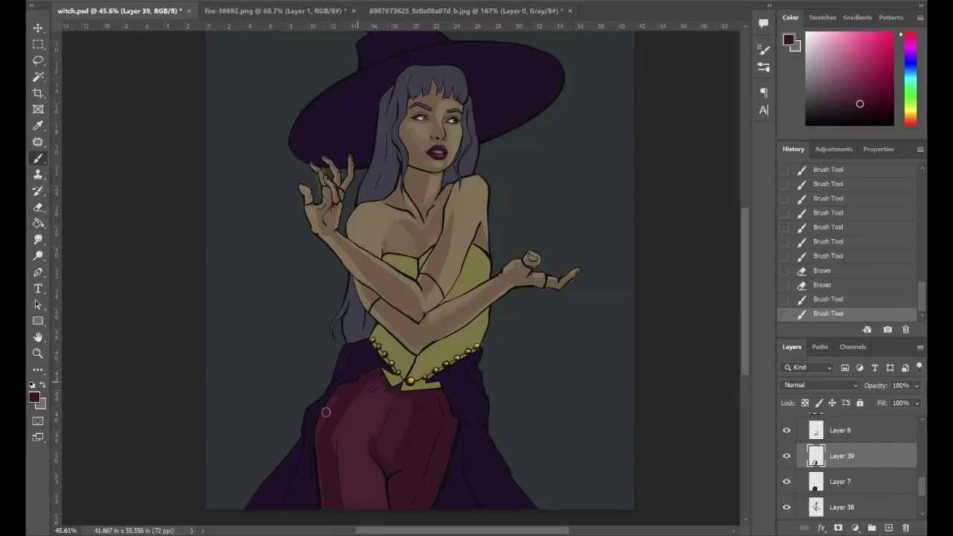
mouse_move(457, 396)
mouse_down()
mouse_move(387, 382)
mouse_move(395, 414)
mouse_move(367, 436)
mouse_up()
Smudge the pants shading, add a new layer and sample an olive from the corset.
key(r)
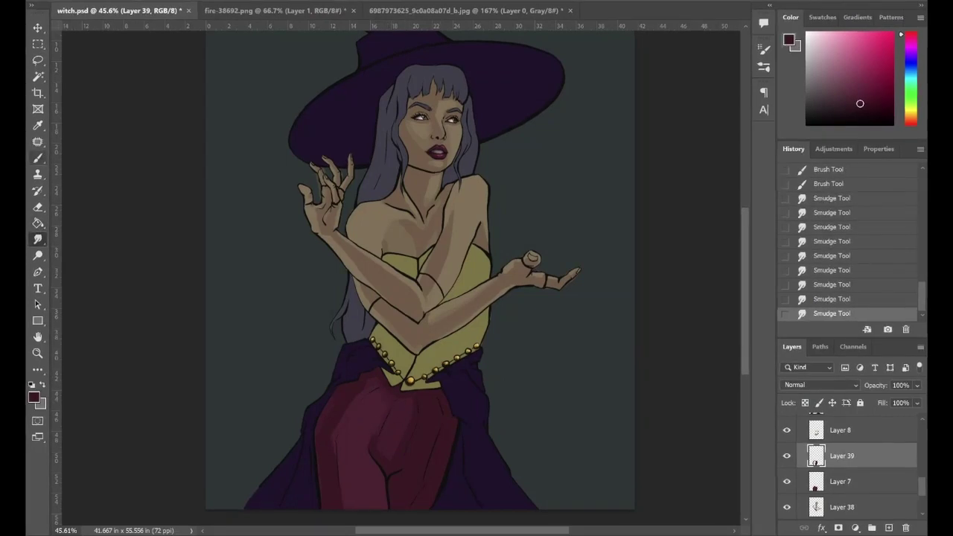
key(b)
click(397, 447)
key(ctrl+shift+alt+n)
alt+click(511, 255)
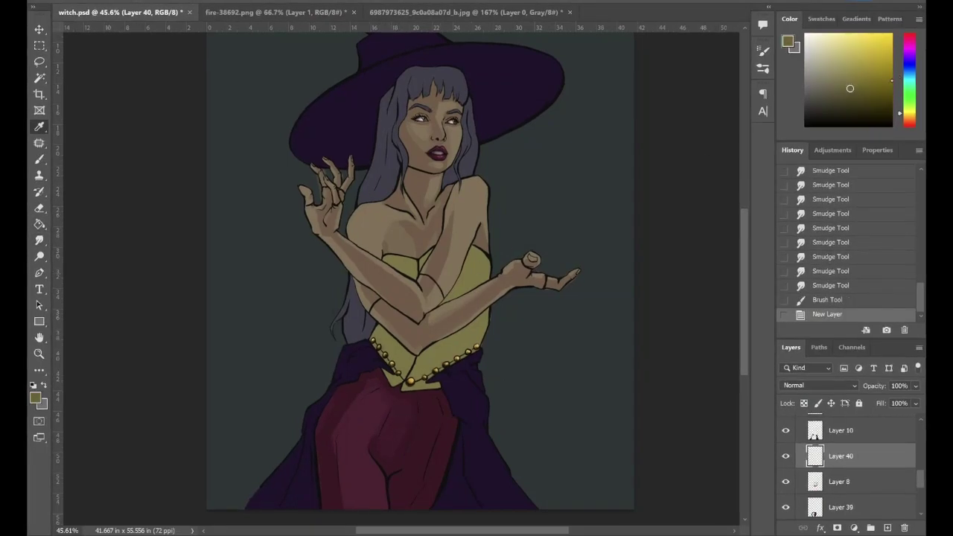
click(384, 339)
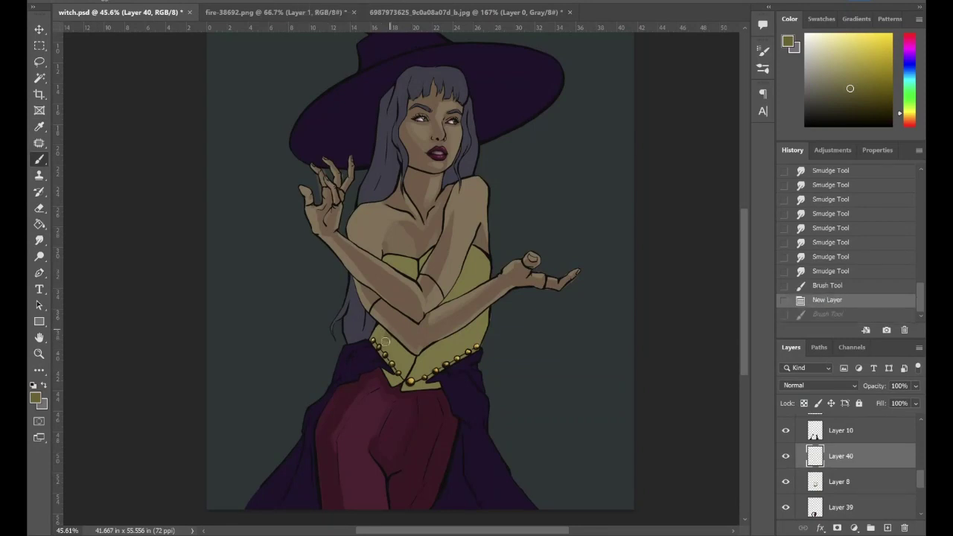
Brush olive shading across the corset.
drag(453, 346, 456, 331)
drag(451, 356, 462, 338)
drag(455, 294, 471, 283)
mouse_move(387, 340)
mouse_down()
mouse_move(397, 354)
mouse_move(448, 337)
mouse_up()
drag(393, 364, 439, 376)
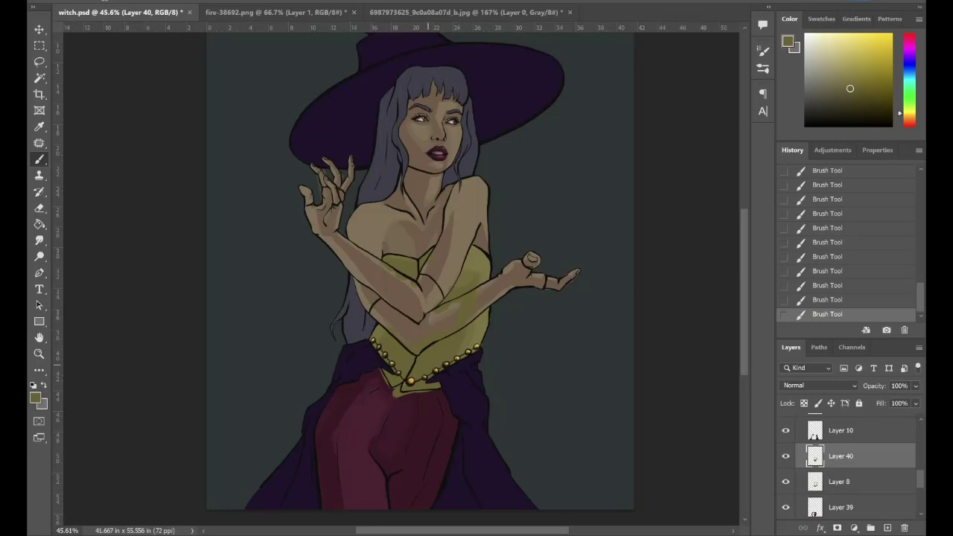
With a hard round eraser, remove shading spilling onto the forearm and the corset's bottom edge.
key(e)
key(F5)
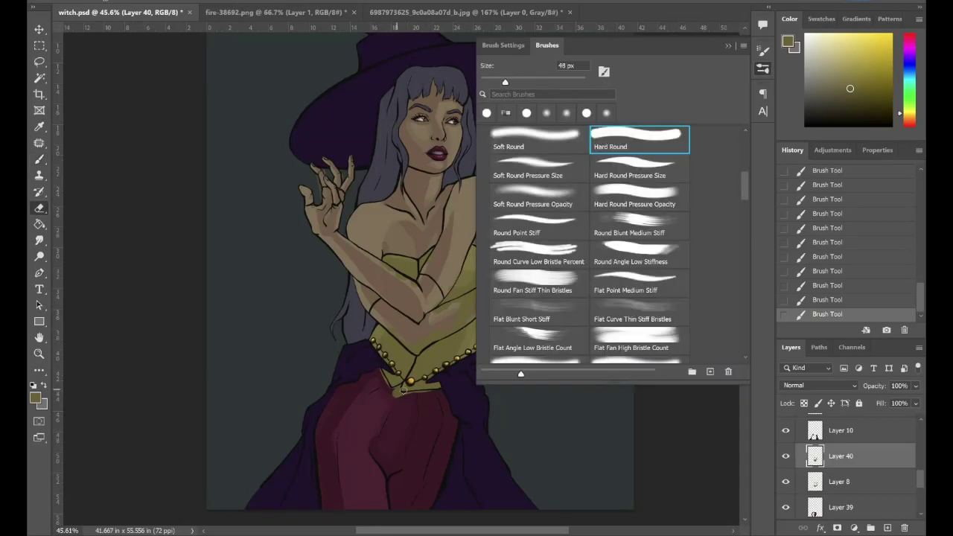
click(399, 382)
click(390, 385)
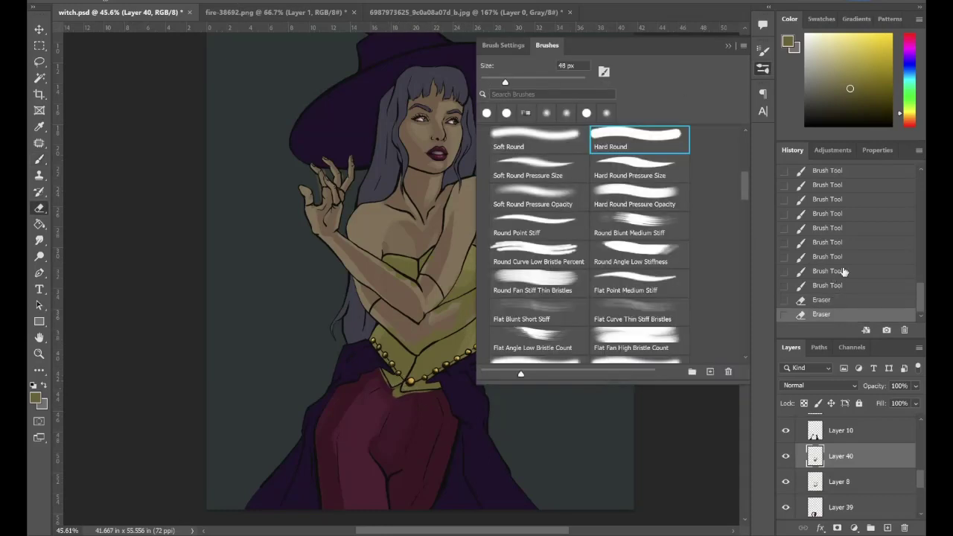
click(440, 291)
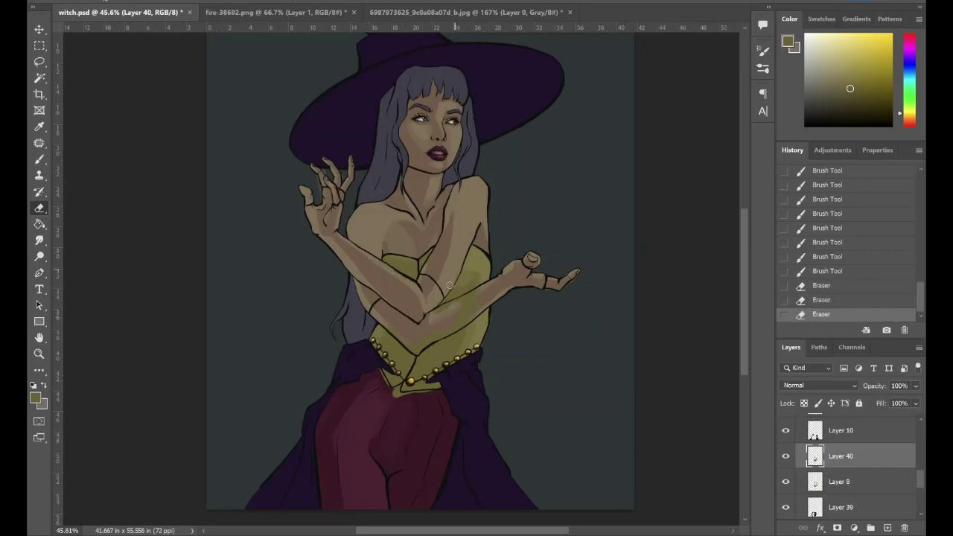
drag(449, 286, 436, 301)
mouse_move(447, 309)
mouse_down()
mouse_move(476, 296)
mouse_move(485, 279)
mouse_up()
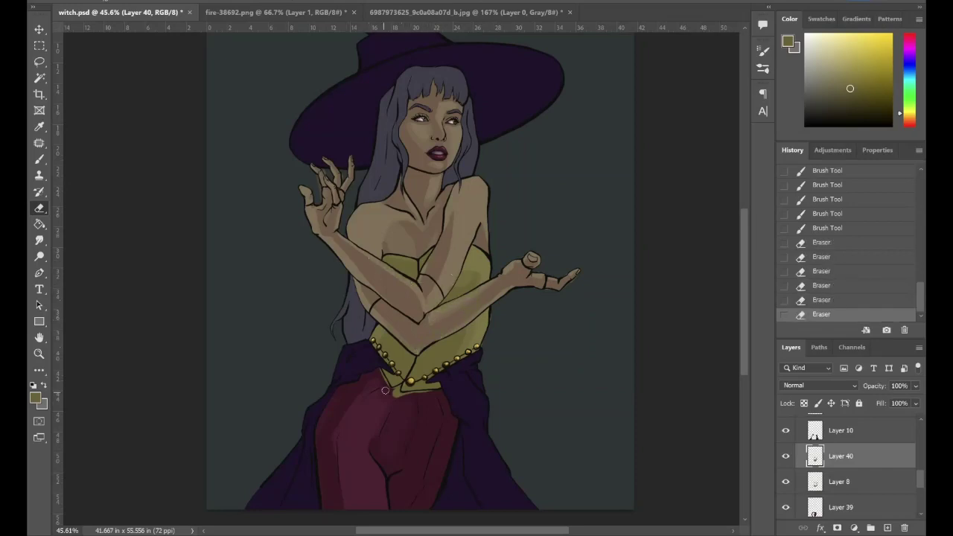
drag(384, 390, 375, 366)
mouse_move(377, 369)
mouse_down()
mouse_move(388, 393)
mouse_move(448, 394)
mouse_move(415, 403)
mouse_up()
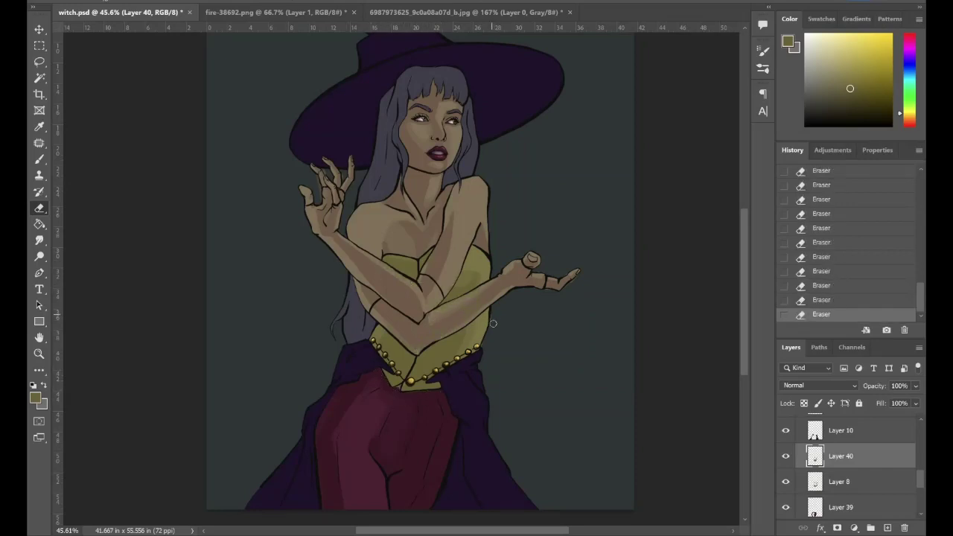
Check the brush tip settings and add light shading strokes on the forearm.
right_click(493, 323)
key(Escape)
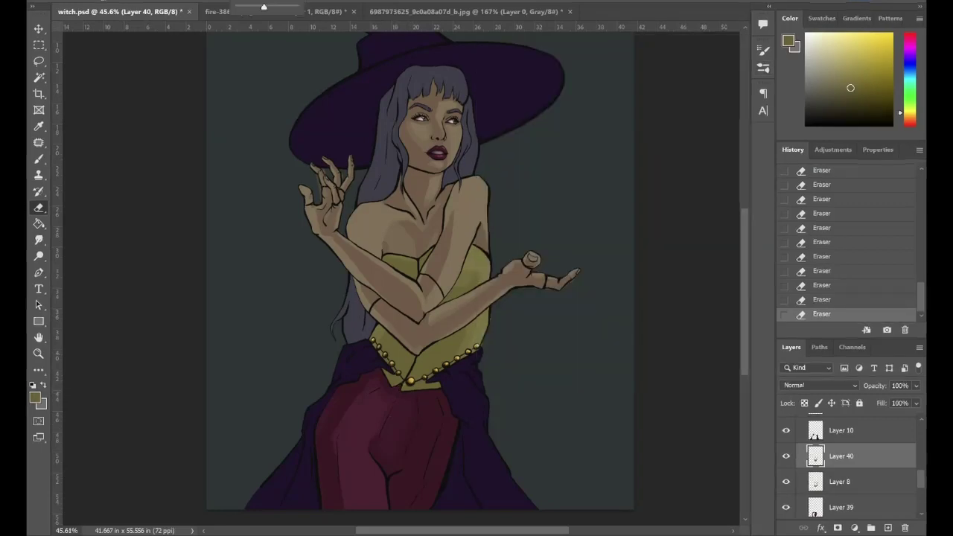
key(F5)
key(F5)
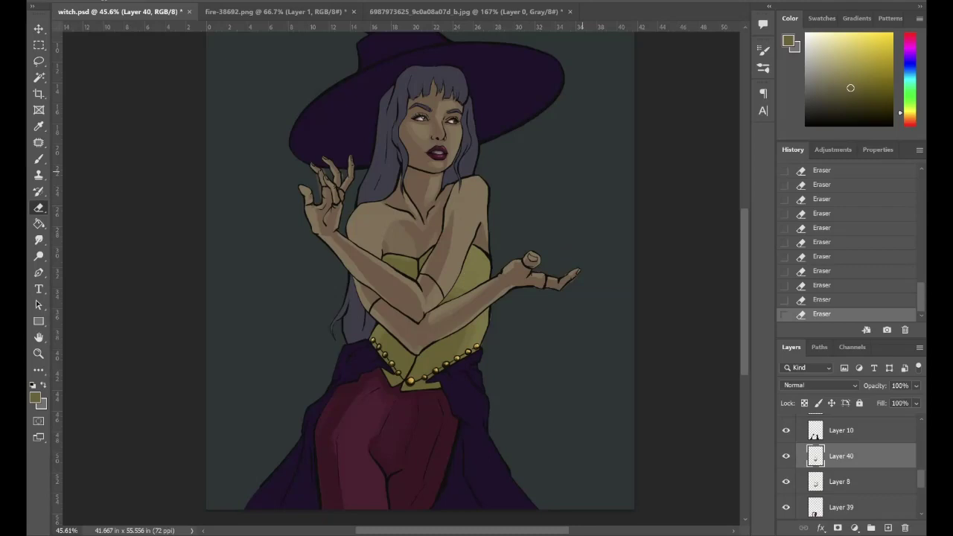
key(b)
mouse_move(440, 303)
mouse_down()
mouse_move(469, 292)
mouse_move(451, 294)
mouse_move(461, 296)
mouse_up()
mouse_move(446, 300)
mouse_down()
mouse_move(476, 291)
mouse_move(454, 298)
mouse_move(462, 283)
mouse_move(466, 294)
mouse_up()
Trim the forearm strokes and tidy the shading edges on the torso.
key(e)
drag(442, 305, 469, 298)
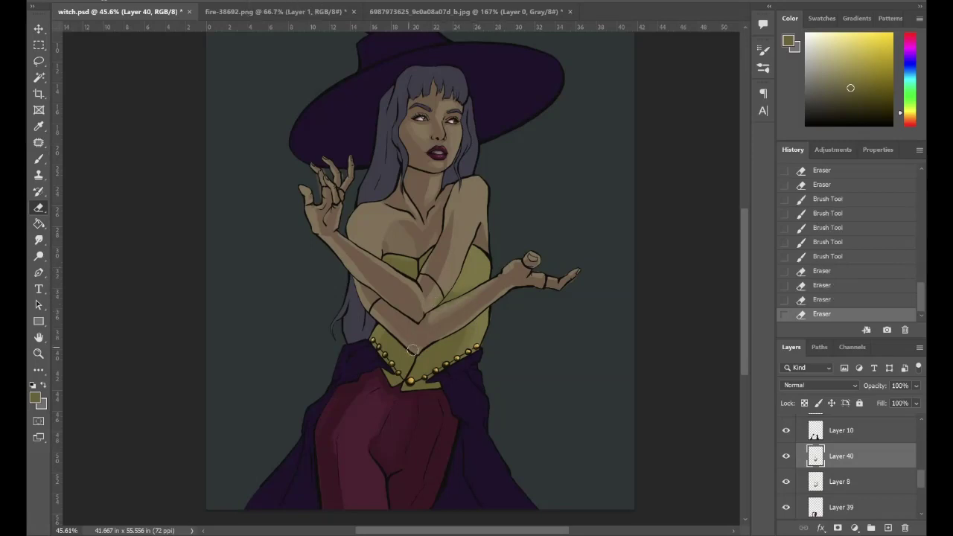
mouse_move(481, 335)
mouse_down()
mouse_move(469, 294)
mouse_move(458, 298)
mouse_move(476, 289)
mouse_move(458, 298)
mouse_move(468, 260)
mouse_move(464, 281)
mouse_move(445, 268)
mouse_up()
key(b)
key(e)
key(b)
key(e)
drag(428, 305, 423, 299)
drag(446, 279, 485, 276)
On a new layer, brush dark purple shading on the cloth right of the trousers.
key(ctrl+shift+alt+n)
key(b)
scroll(452, 416, down, 2)
alt+click(453, 417)
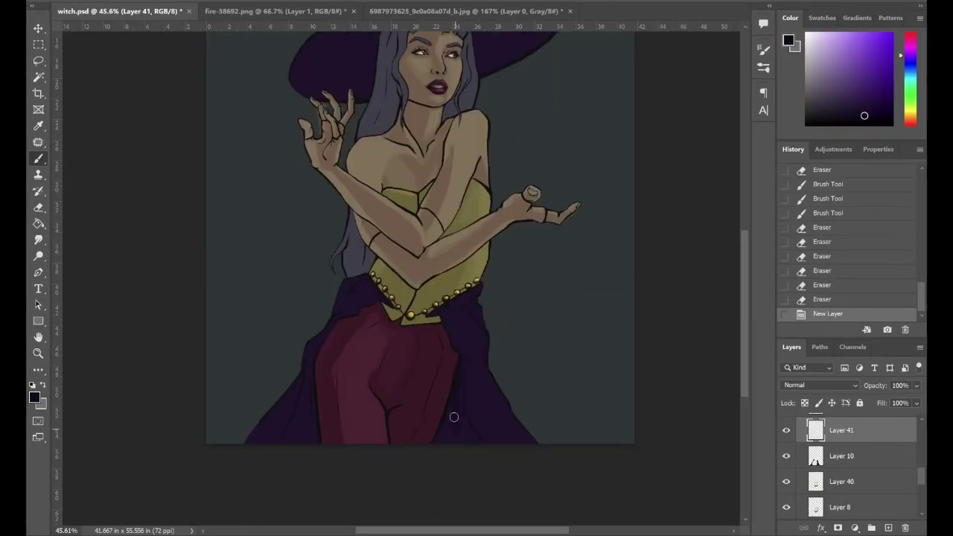
drag(448, 408, 455, 420)
mouse_move(472, 453)
mouse_down()
mouse_move(447, 418)
mouse_move(453, 379)
mouse_up()
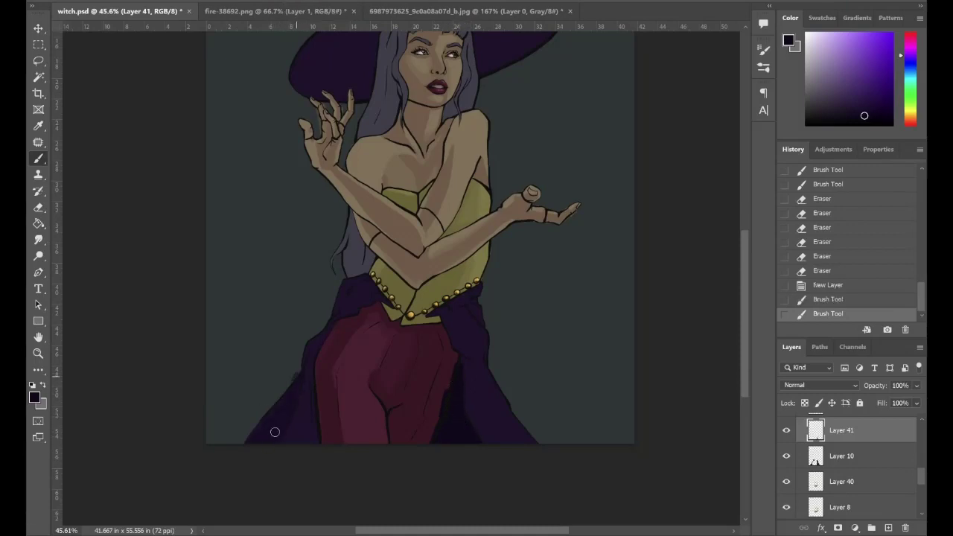
Shade the cloth's left edge and darken it around the bodice edges.
drag(275, 432, 301, 376)
mouse_move(321, 384)
mouse_down()
mouse_move(342, 305)
mouse_move(368, 289)
mouse_up()
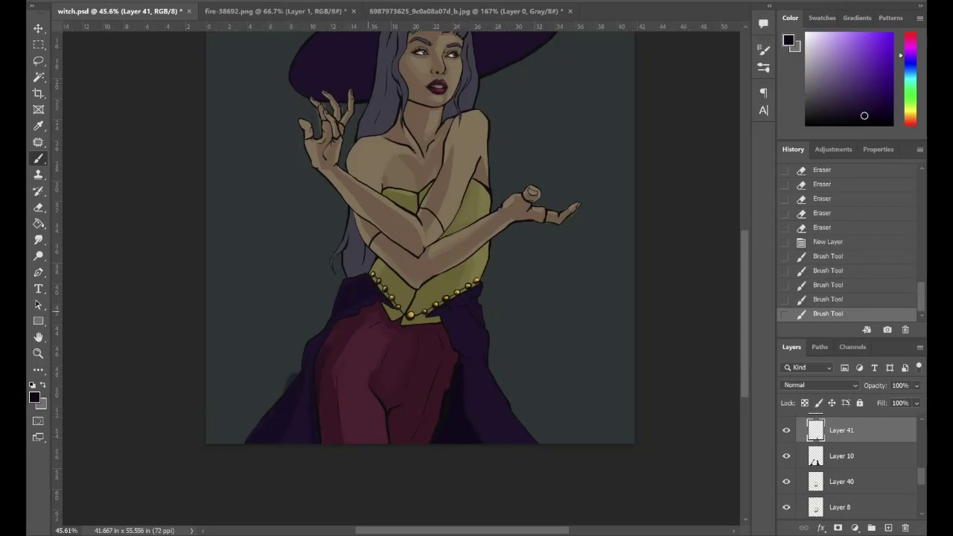
drag(451, 309, 488, 356)
click(38, 207)
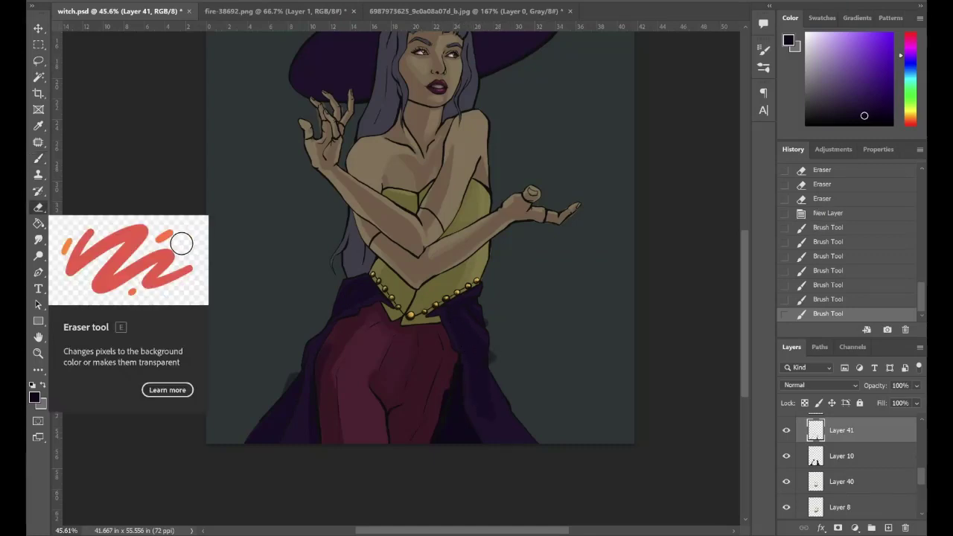
Erase excess shading near the bodice's left edge and small spots at its lower right.
mouse_move(350, 297)
mouse_down()
mouse_move(378, 308)
mouse_move(373, 271)
mouse_move(384, 266)
mouse_up()
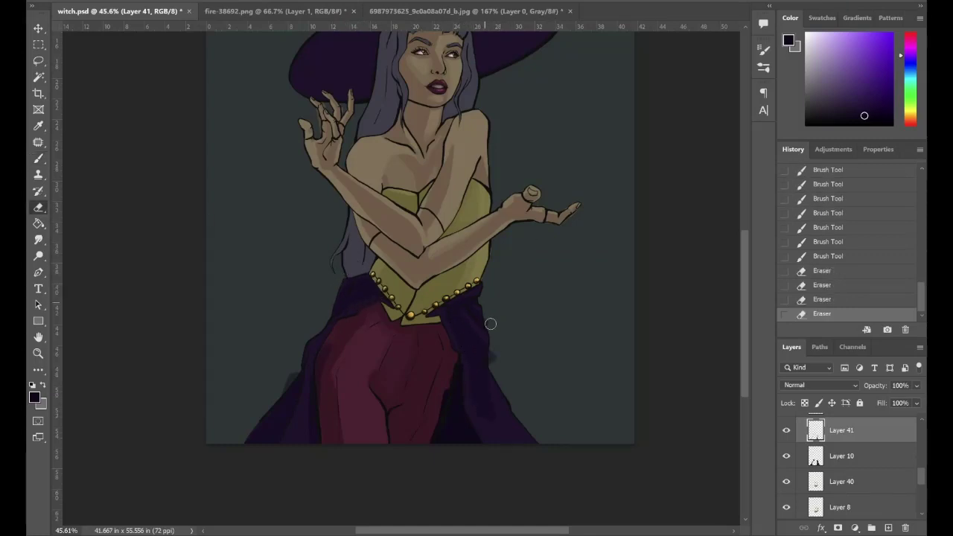
click(450, 298)
click(450, 306)
click(449, 316)
click(448, 336)
click(455, 319)
click(452, 321)
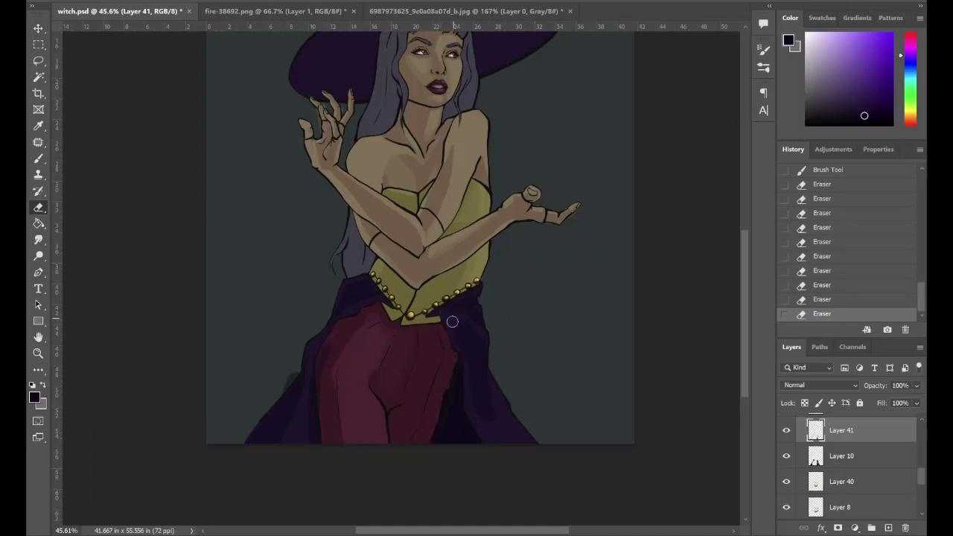
click(468, 373)
Undo and redo the last erase, then shrink the eraser tip in the brush presets.
key(ctrl+z)
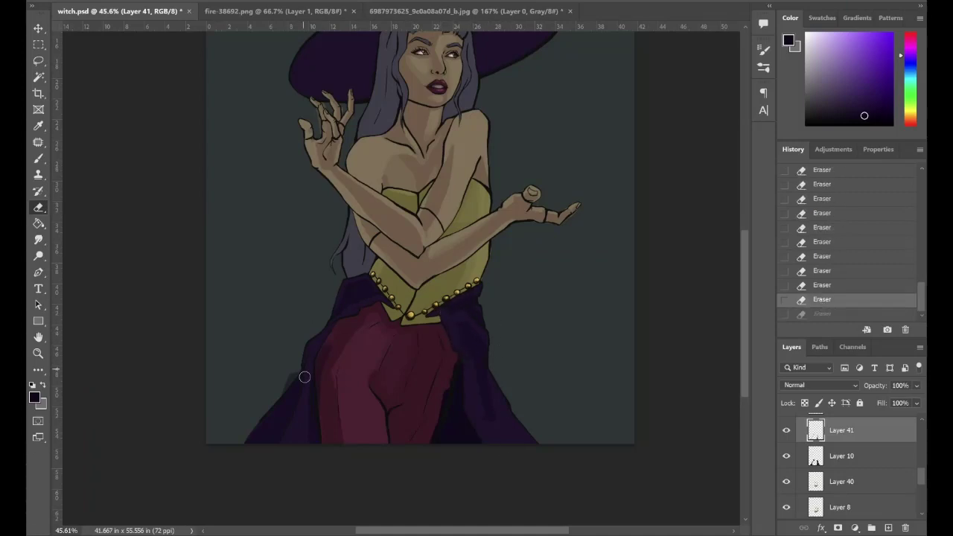
key(ctrl+z)
key(F5)
key(ctrl+z)
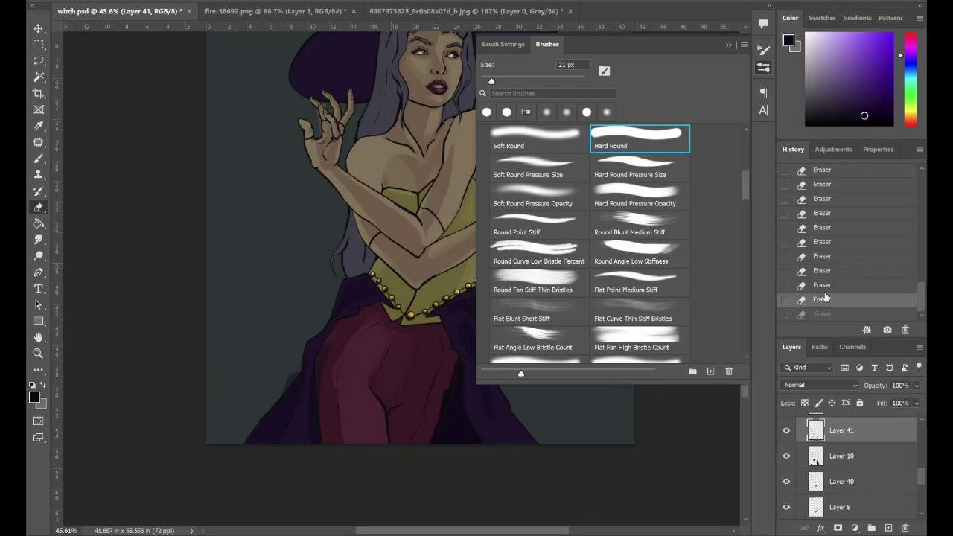
key(ctrl+z)
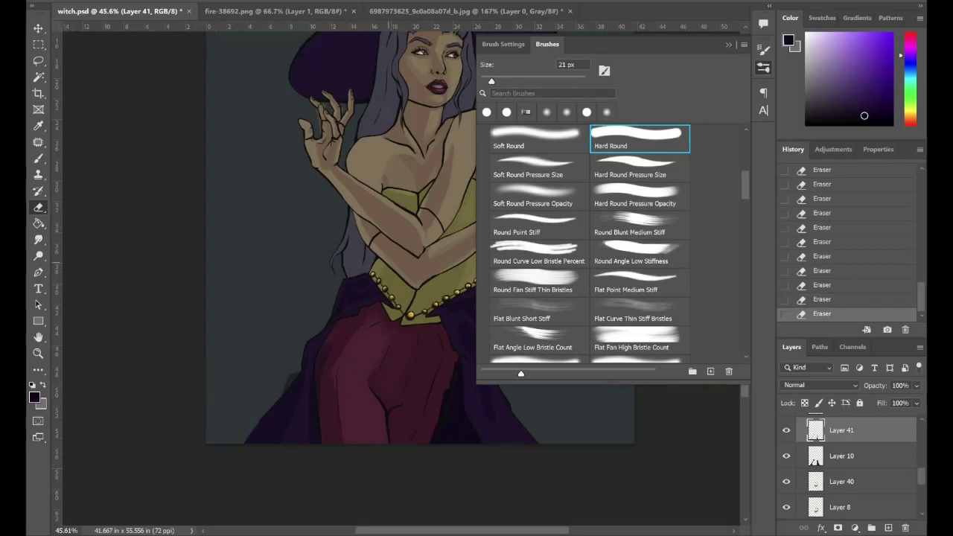
key(F5)
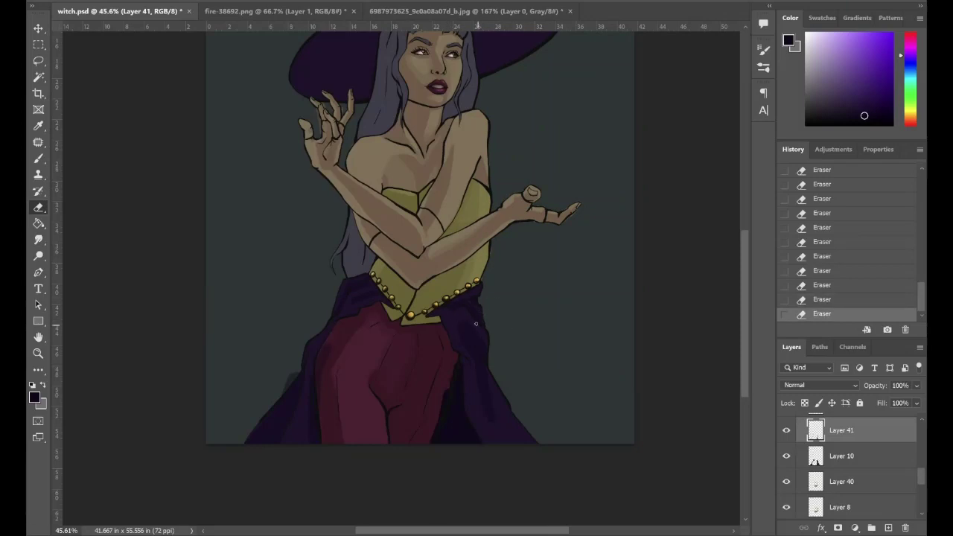
Sample a slightly different shading colour and dab shadow along the right skirt edge.
key(b)
click(485, 415)
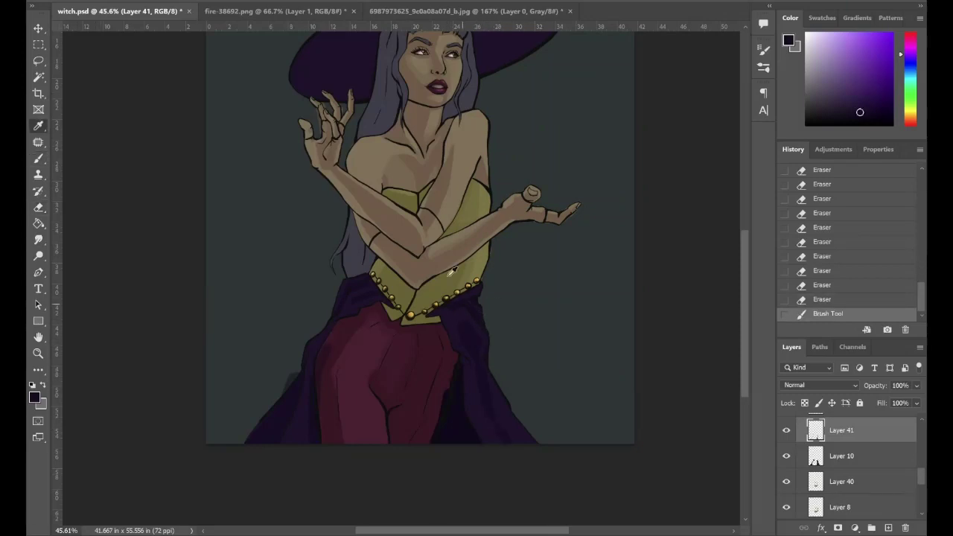
alt+click(484, 405)
click(491, 409)
click(476, 366)
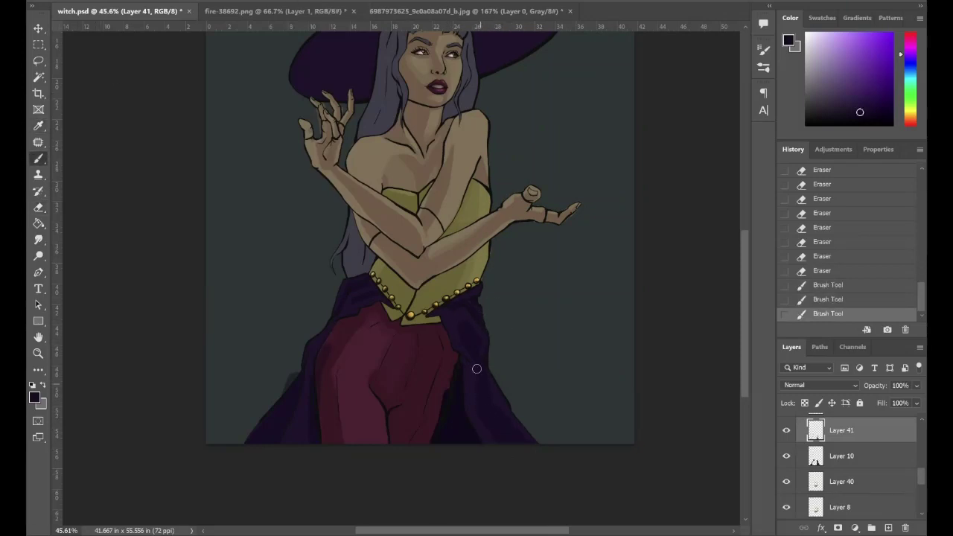
click(474, 350)
click(465, 333)
click(455, 315)
click(466, 301)
Add and smooth shadow strokes along the skirt's left edge.
click(366, 294)
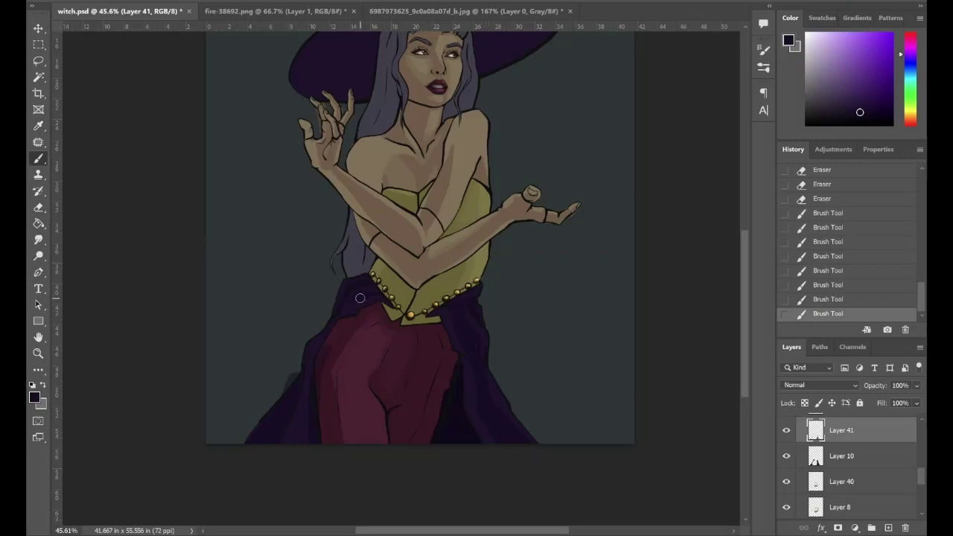
click(348, 302)
click(332, 316)
click(318, 335)
drag(300, 357, 246, 445)
Erase excess skirt shadow, then touch up and extend it near the lower right.
key(e)
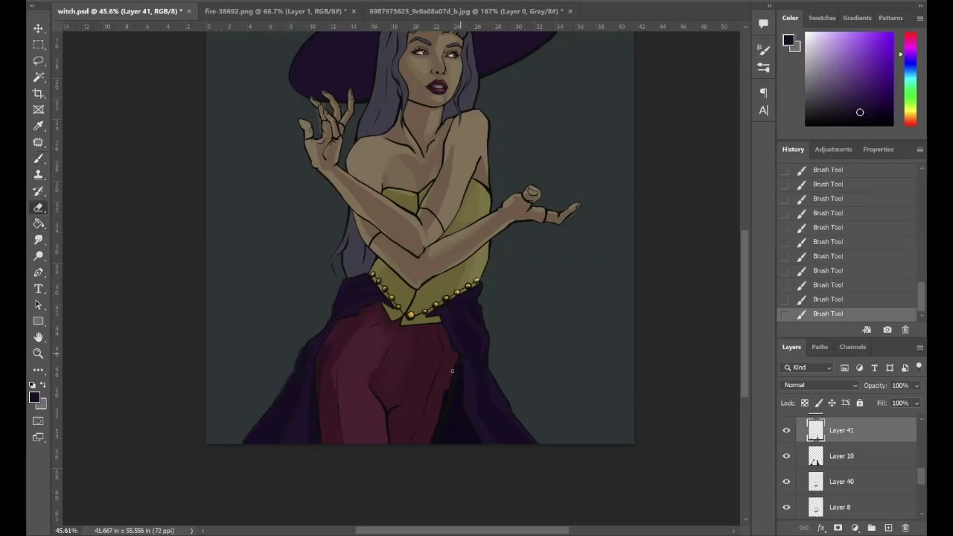
click(489, 391)
click(455, 332)
click(455, 332)
key(b)
click(469, 373)
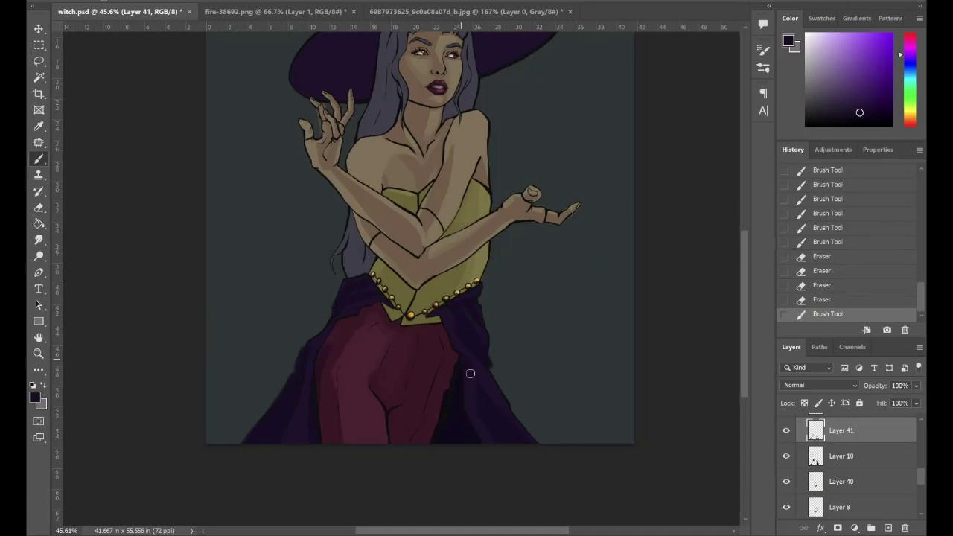
drag(475, 399, 525, 448)
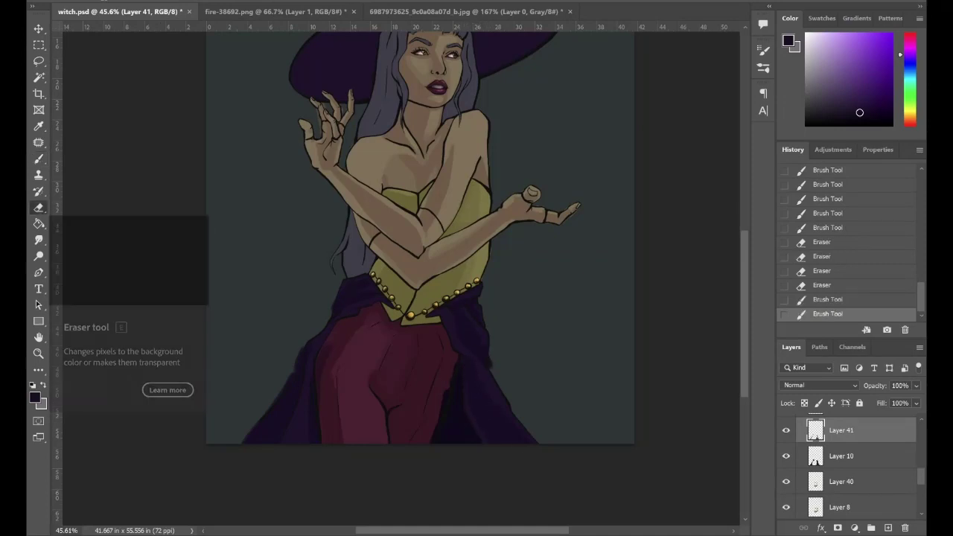
Trim and lighten the shadow along the skirt's edges with the eraser.
click(39, 208)
click(502, 371)
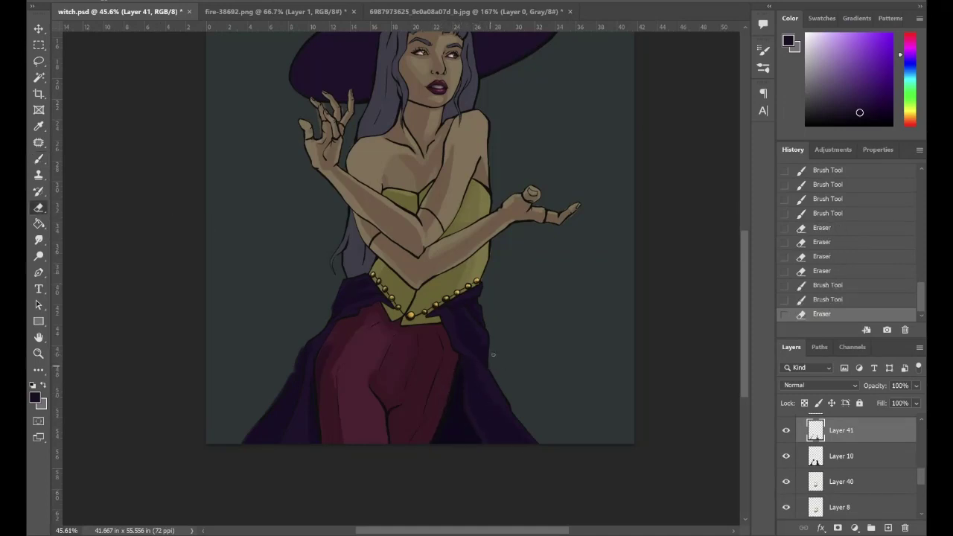
click(492, 355)
click(300, 348)
click(296, 368)
mouse_move(301, 350)
mouse_down()
mouse_move(295, 372)
mouse_move(319, 378)
mouse_up()
click(324, 352)
click(319, 376)
Zoom out and darken the hair layer to near black with Hue/Saturation.
key(ctrl+minus)
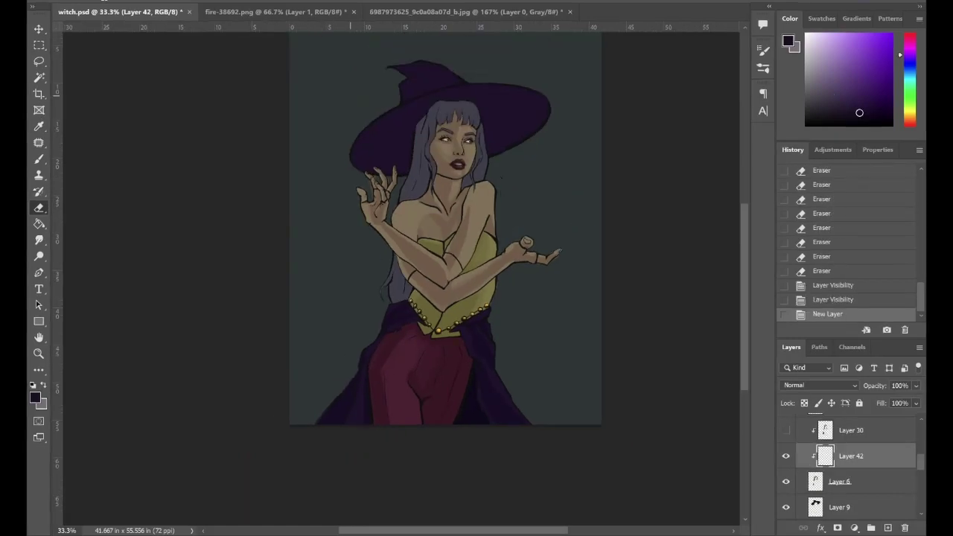
key(i)
click(132, 141)
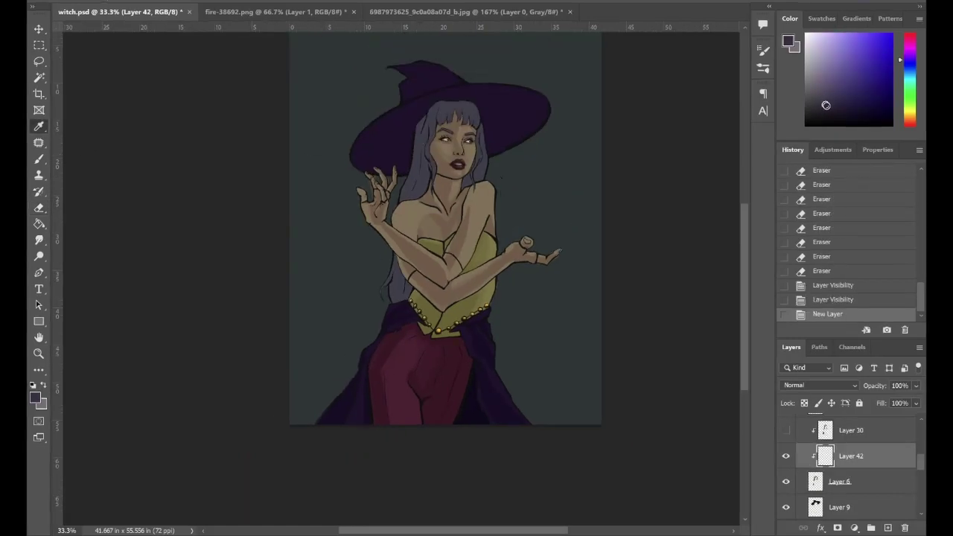
click(869, 492)
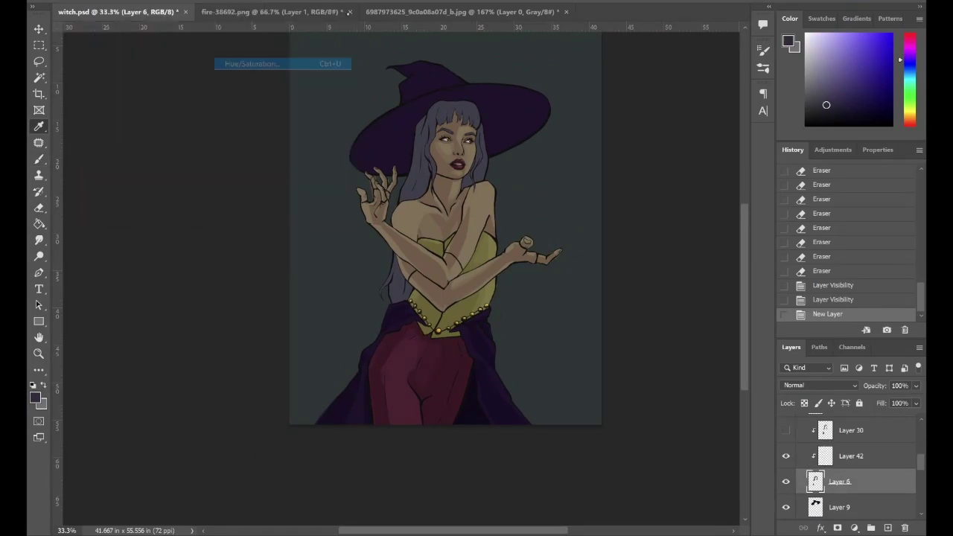
key(ctrl+u)
key(Return)
On a new layer above the hair, brush highlights across the bangs.
key(b)
click(850, 456)
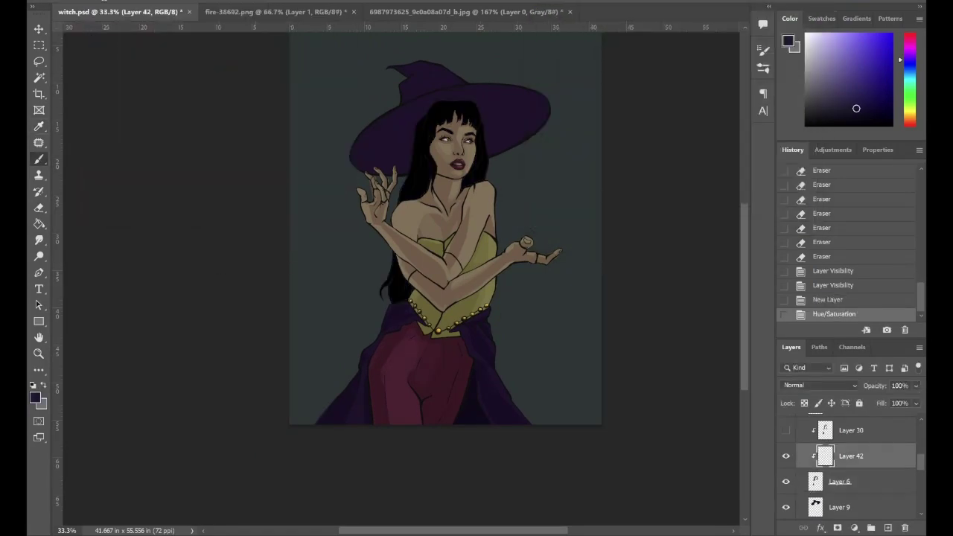
scroll(464, 85, up, 5)
click(763, 67)
mouse_move(408, 143)
mouse_down()
mouse_move(411, 165)
mouse_move(428, 160)
mouse_up()
mouse_move(430, 139)
mouse_down()
mouse_move(438, 162)
mouse_move(476, 157)
mouse_up()
drag(481, 140, 493, 164)
Paint dark-blue highlights on the right bangs, left strand and strands by the neck.
mouse_move(494, 143)
mouse_down()
mouse_move(500, 176)
mouse_move(476, 171)
mouse_up()
mouse_move(389, 176)
mouse_down()
mouse_move(378, 230)
mouse_move(391, 292)
mouse_up()
drag(507, 256, 499, 283)
drag(503, 233, 503, 268)
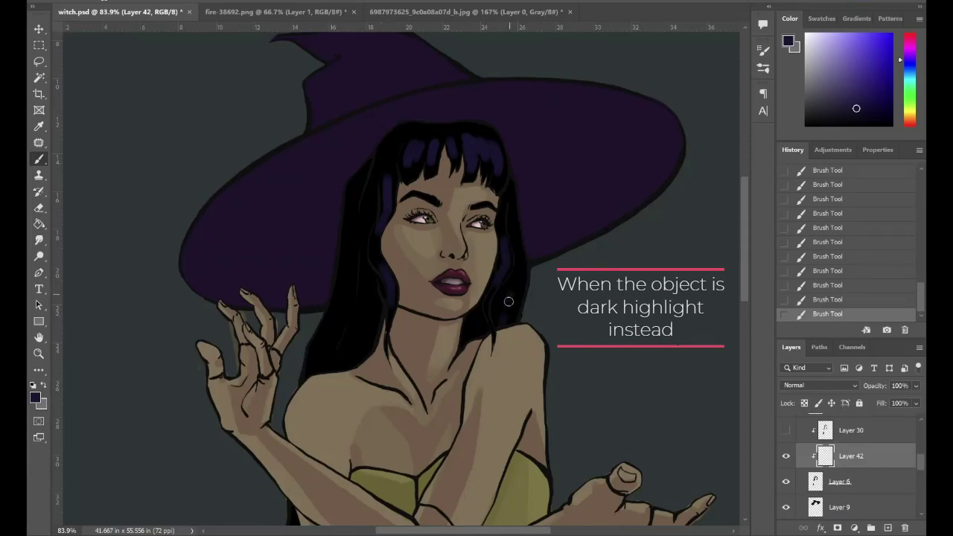
drag(508, 300, 518, 273)
mouse_move(342, 301)
mouse_down()
mouse_move(321, 367)
mouse_move(358, 312)
mouse_up()
drag(365, 268, 360, 299)
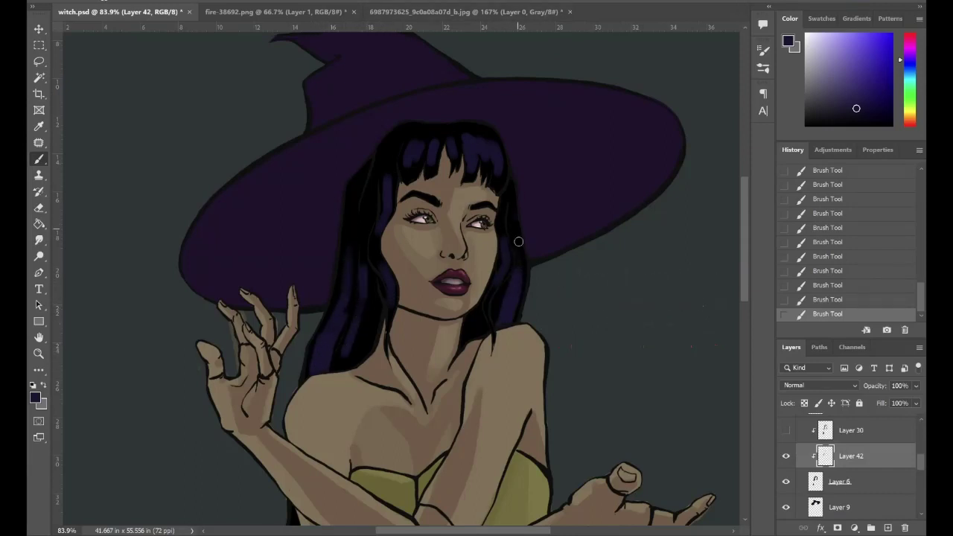
Tidy the left strand highlight, then add small highlights along the hair edge by the hat.
key(e)
mouse_move(381, 257)
mouse_down()
mouse_move(390, 298)
mouse_move(390, 274)
mouse_up()
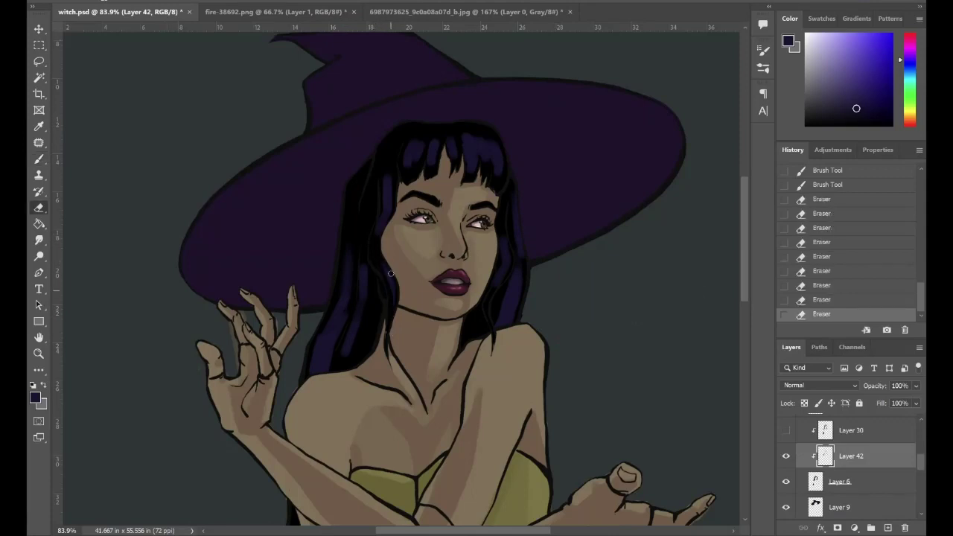
drag(381, 207, 380, 184)
drag(377, 243, 387, 170)
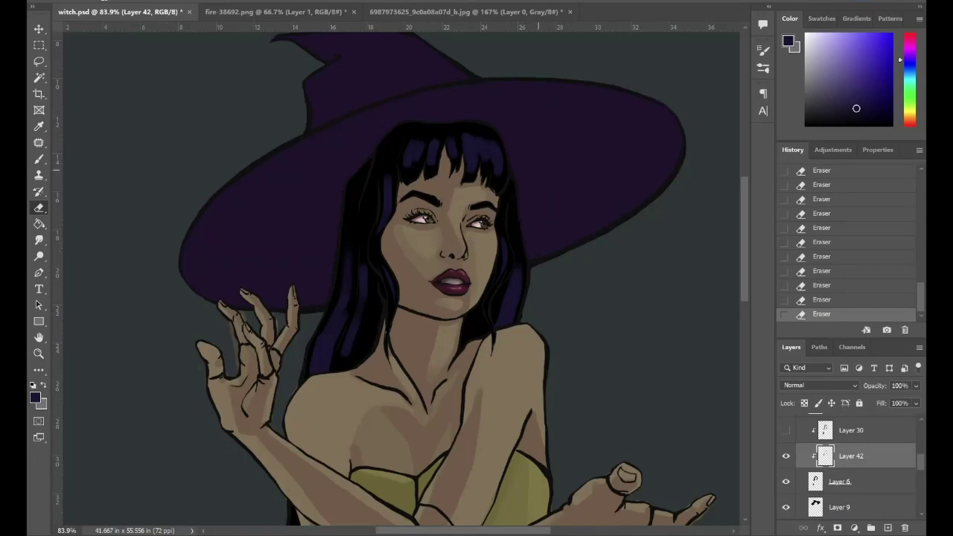
key(b)
drag(511, 190, 509, 202)
drag(510, 198, 512, 295)
Erase stray highlights on the left and right hair edges and in the bangs.
key(e)
drag(365, 260, 365, 299)
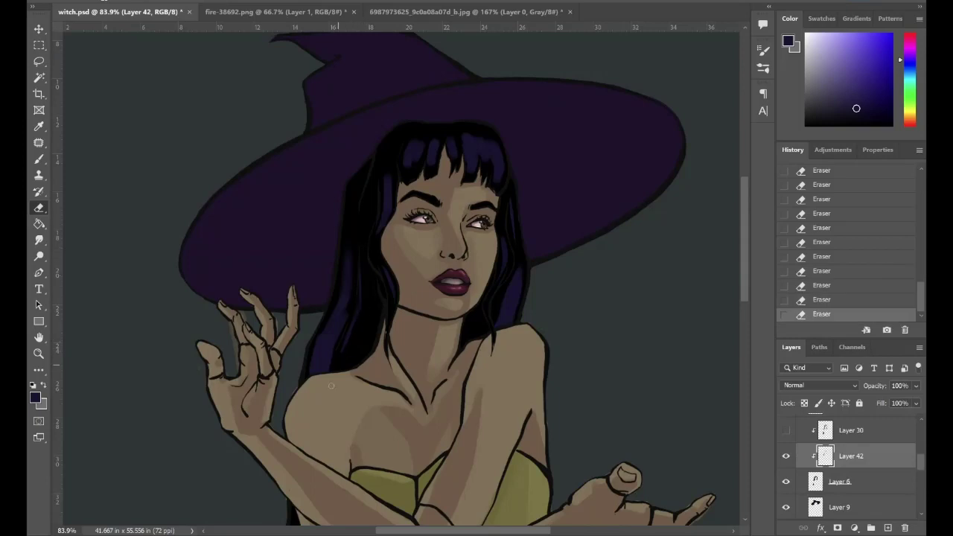
drag(331, 350, 342, 314)
drag(466, 135, 461, 172)
key(F5)
key(F5)
drag(518, 286, 508, 309)
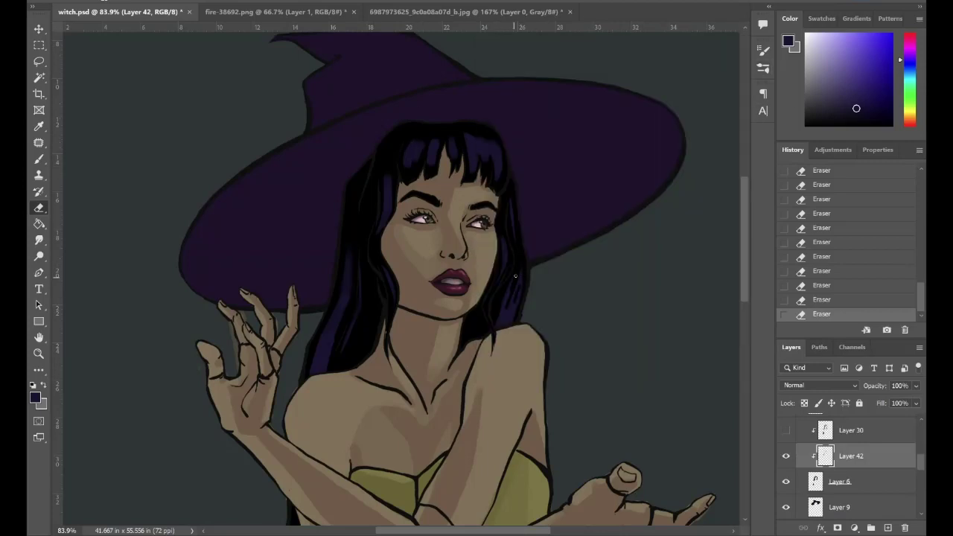
drag(337, 302, 346, 259)
key(F5)
key(F5)
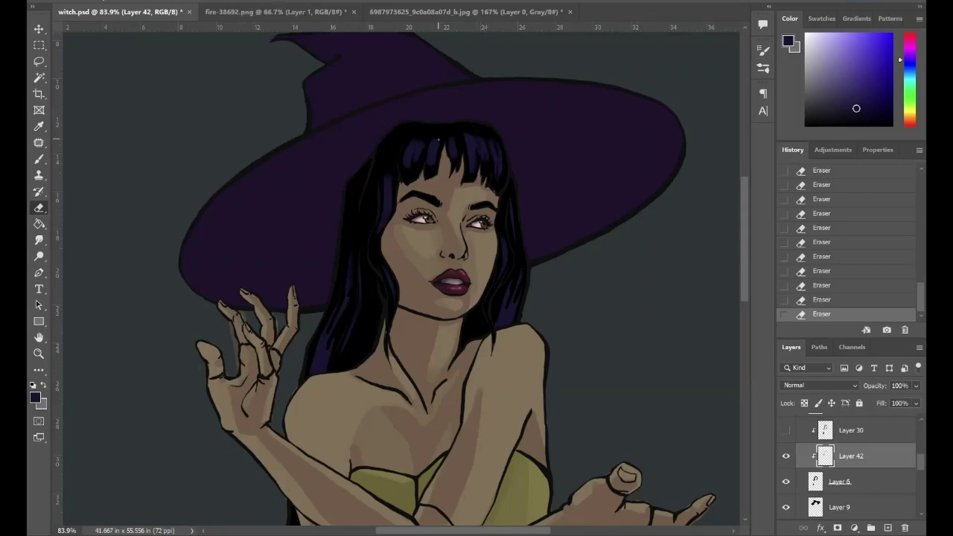
key(F5)
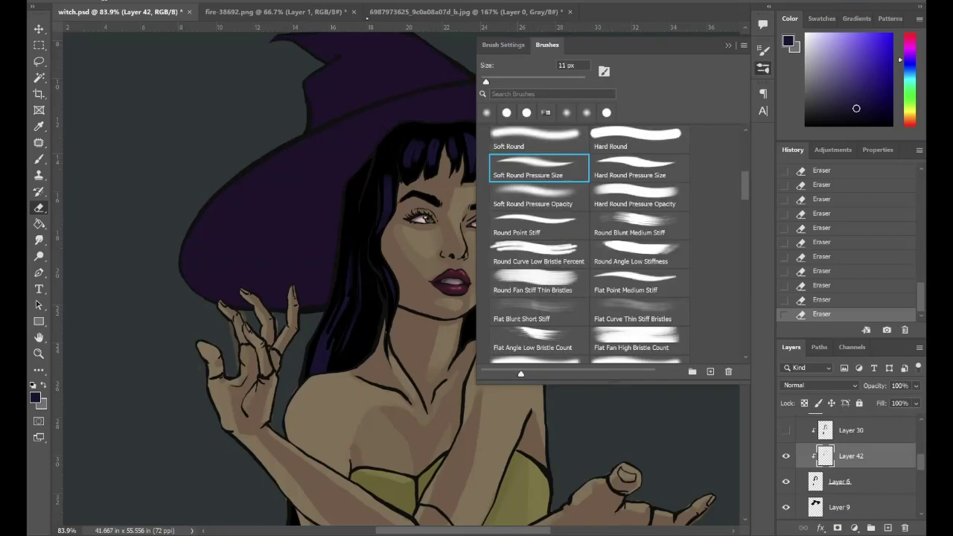
key(F5)
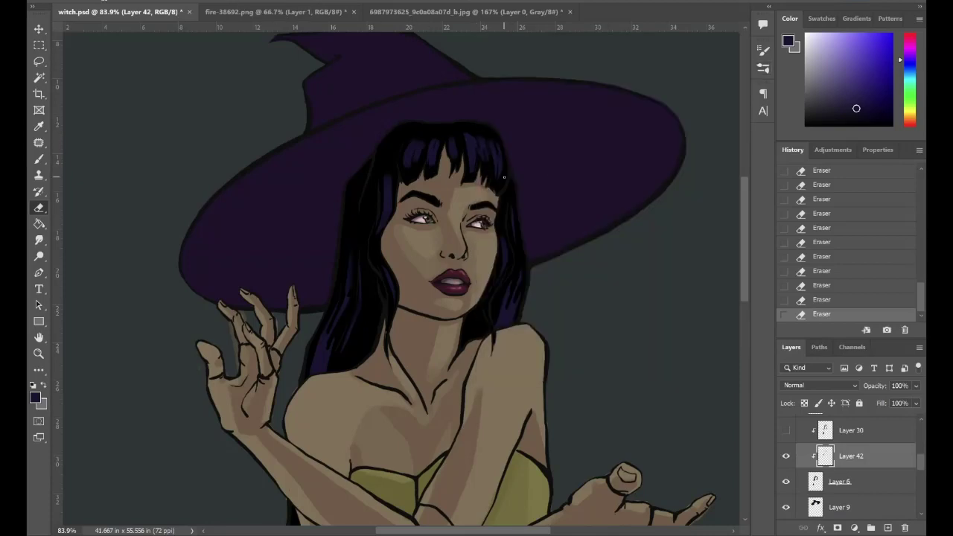
scroll(521, 265, up, 3)
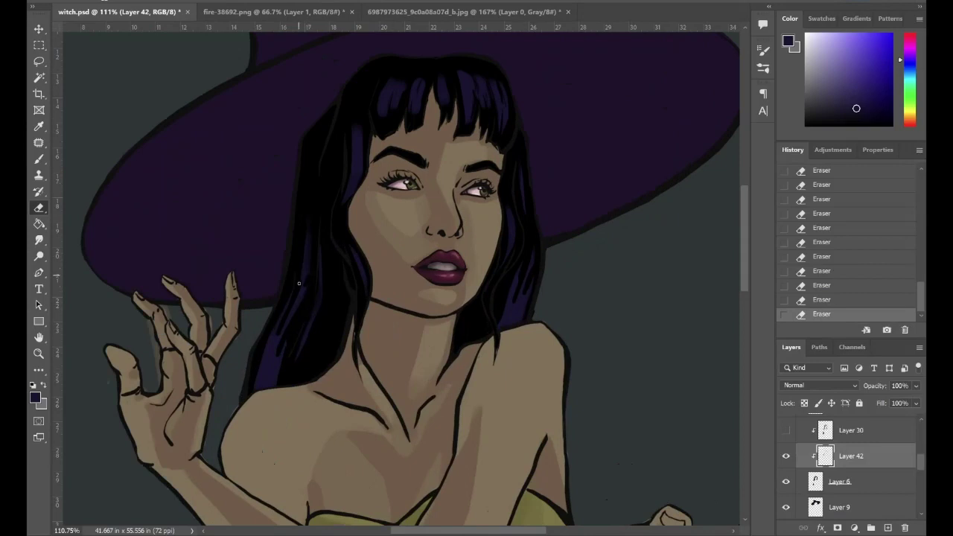
Add a highlight stroke, trim a right-side highlight, and step through history to compare.
key(b)
key(F5)
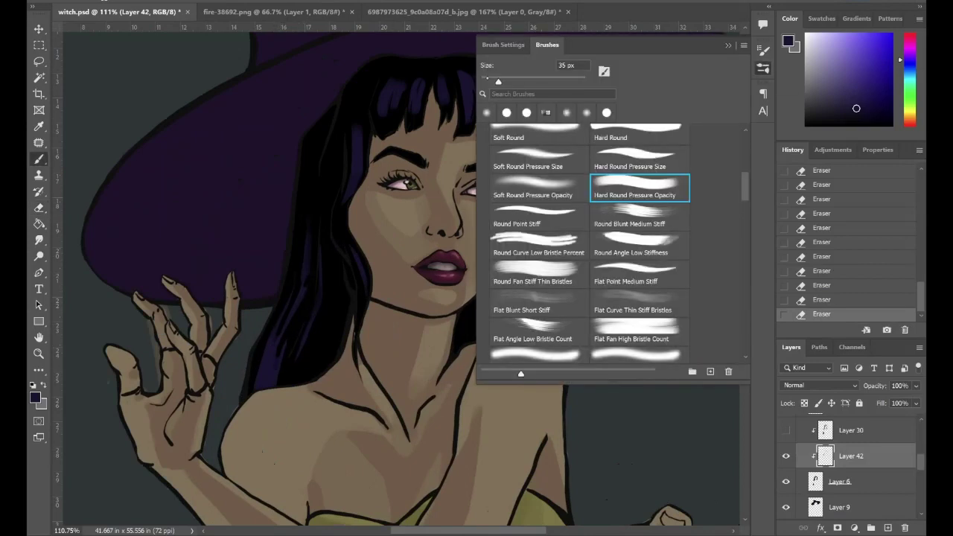
drag(306, 250, 307, 241)
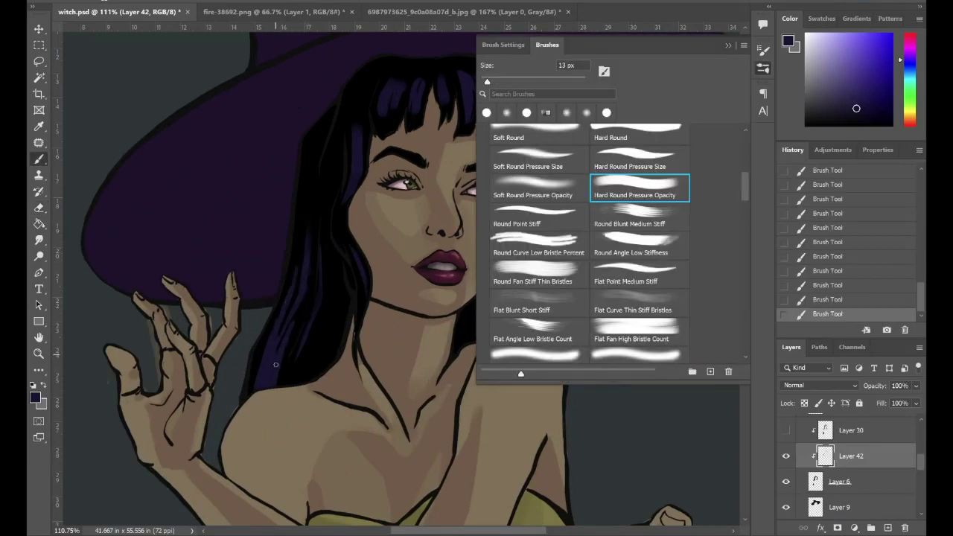
key(F5)
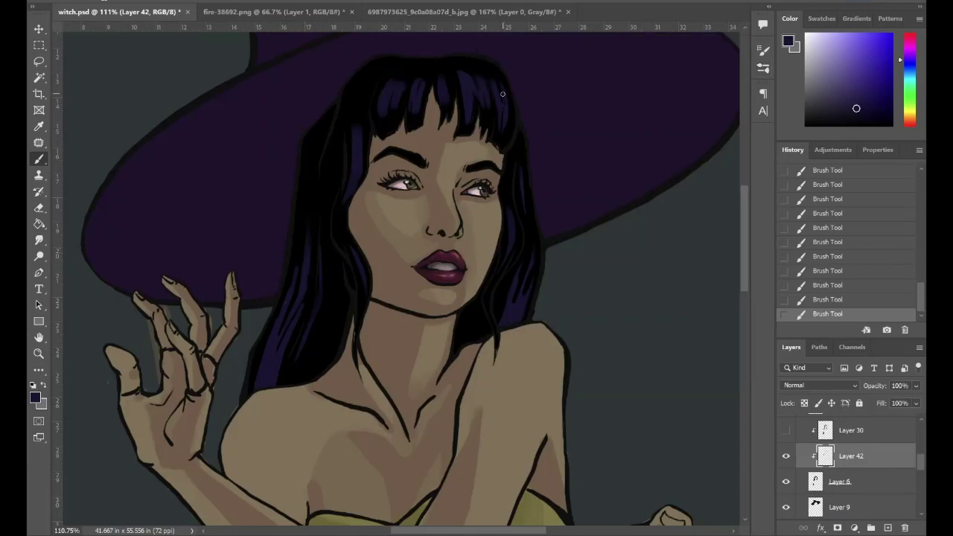
key(e)
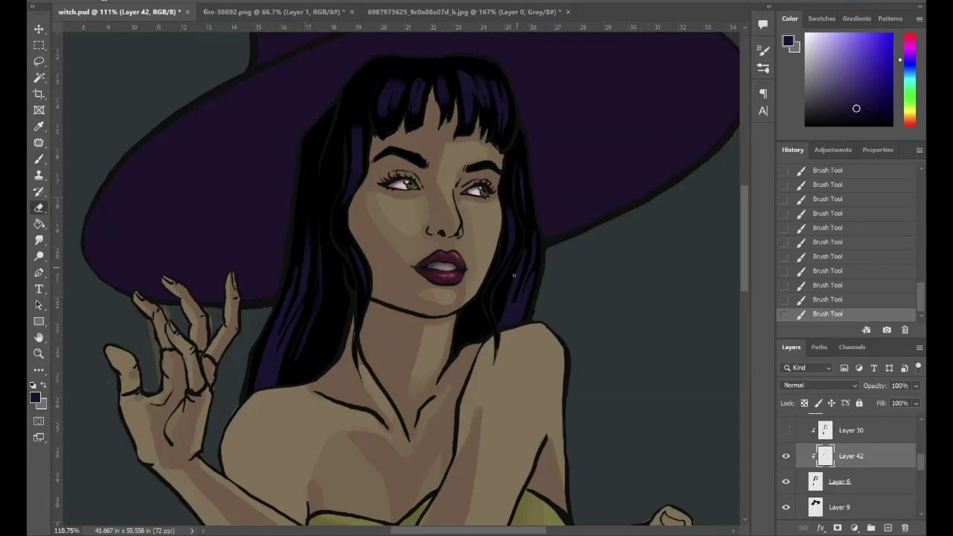
drag(522, 263, 533, 173)
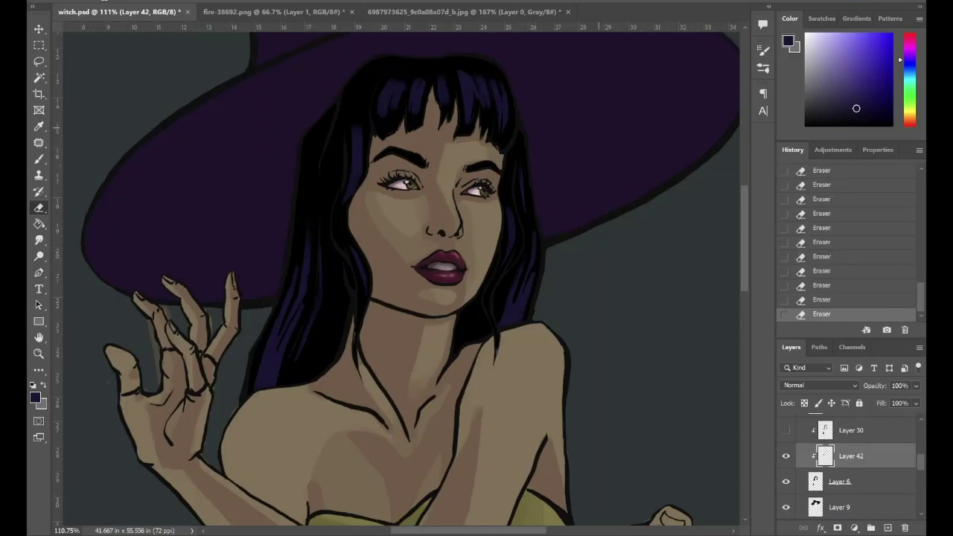
click(826, 285)
click(826, 313)
Repaint the purple highlight strands along the hair edges.
key(b)
drag(531, 259, 533, 246)
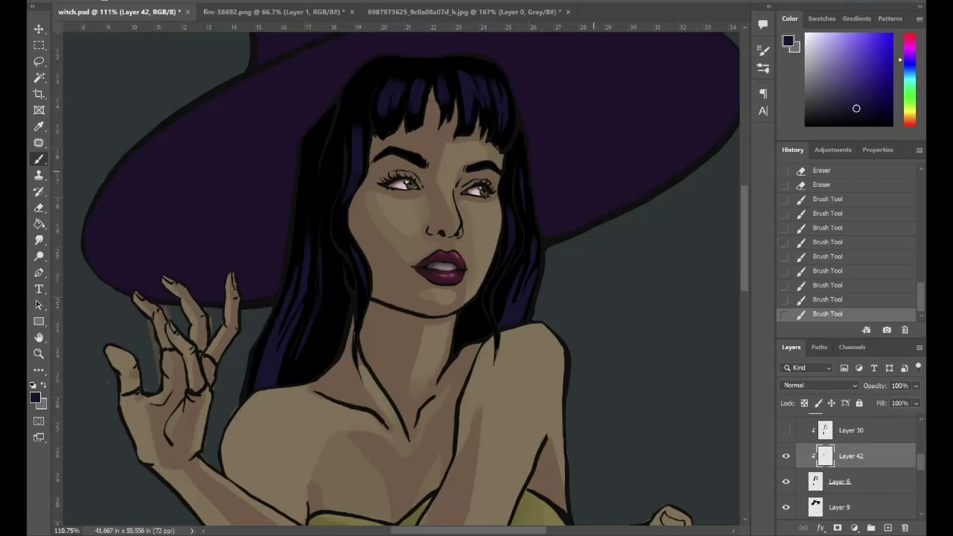
key(ctrl+z)
key(ctrl+z)
key(ctrl+z)
mouse_move(277, 354)
mouse_down()
mouse_move(302, 302)
mouse_move(296, 312)
mouse_up()
mouse_move(298, 307)
mouse_down()
mouse_move(292, 320)
mouse_move(295, 311)
mouse_up()
drag(299, 304, 294, 315)
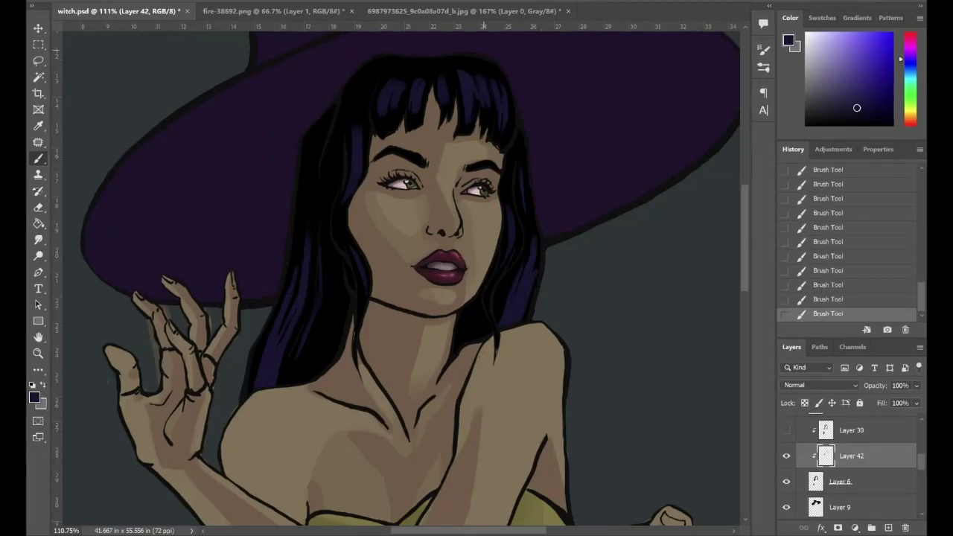
Erase stray bits at the top of the hair and trim highlight edges.
key(e)
drag(481, 60, 488, 56)
drag(483, 58, 489, 56)
drag(481, 58, 483, 67)
drag(476, 119, 475, 127)
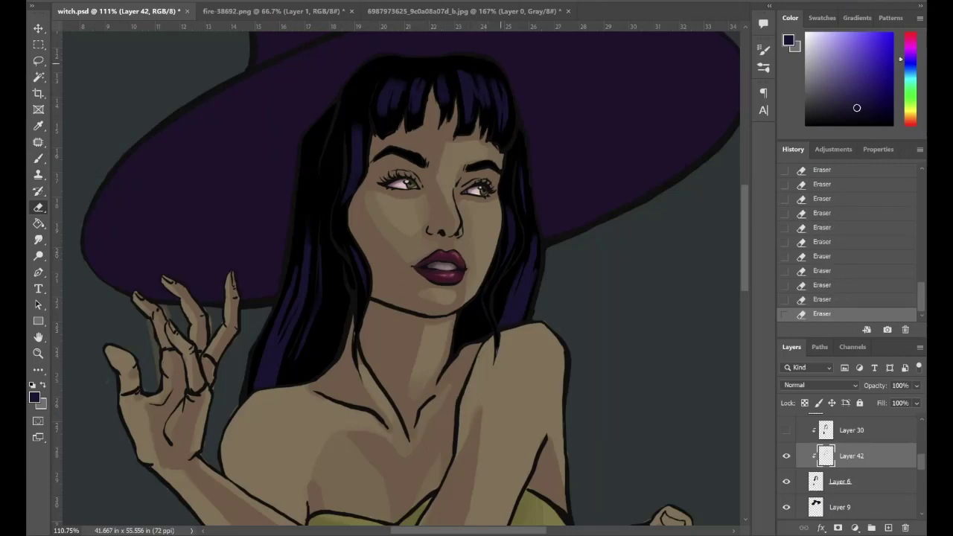
Toggle Layer 6 to check it, then erase small bits along its hair edge.
scroll(446, 298, down, 10)
scroll(447, 297, up, 3)
double_click(786, 481)
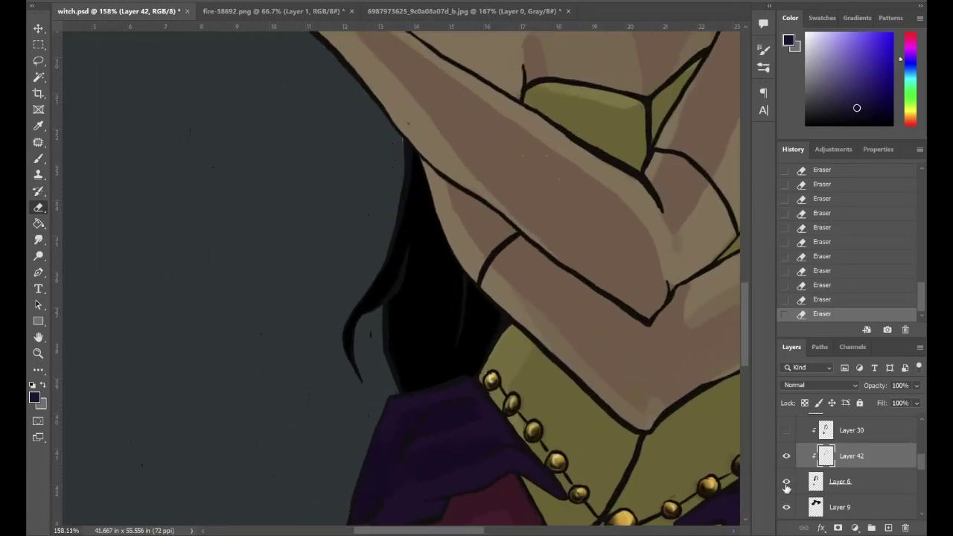
click(839, 481)
click(370, 340)
click(370, 340)
click(370, 341)
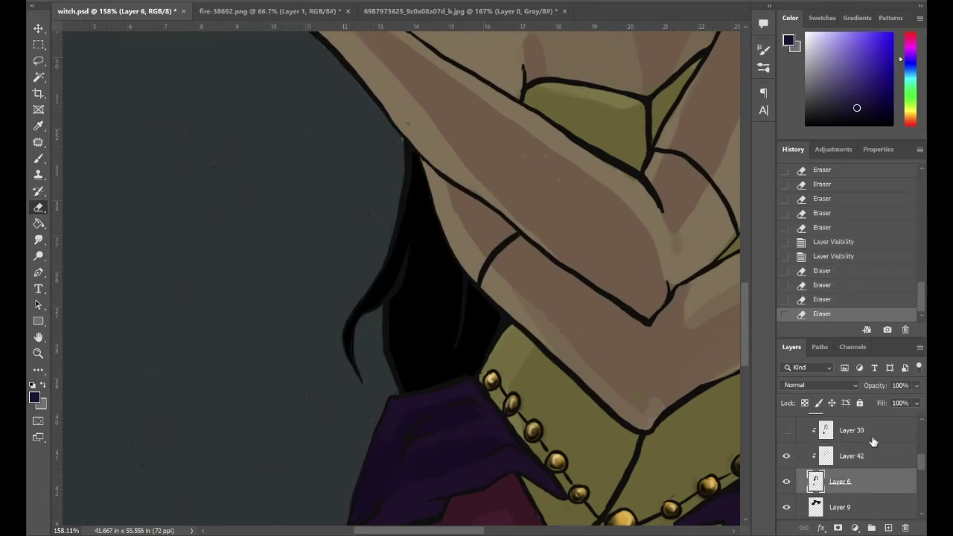
On Layer 42, paint a dark hair-edge stroke and purple highlight strands in the lower hair.
click(851, 455)
key(b)
mouse_move(372, 302)
mouse_down()
mouse_move(405, 218)
mouse_move(345, 335)
mouse_up()
mouse_move(398, 240)
mouse_down()
mouse_move(373, 305)
mouse_move(421, 381)
mouse_up()
drag(413, 294, 419, 358)
drag(434, 249, 438, 341)
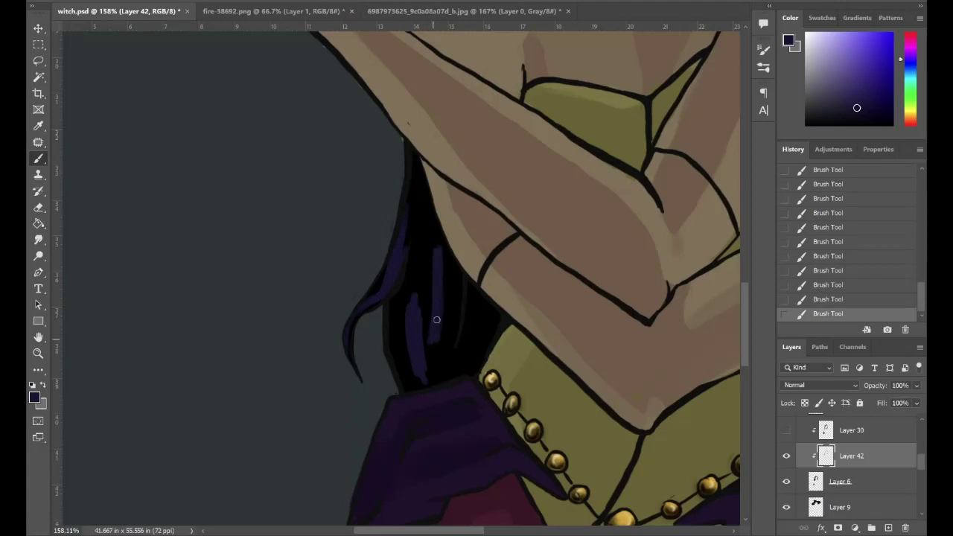
drag(444, 275, 442, 339)
Erase excess from the hair-edge stroke and purple highlights, undoing two erase strokes.
key(e)
drag(355, 306, 376, 295)
drag(369, 303, 380, 289)
drag(394, 248, 405, 223)
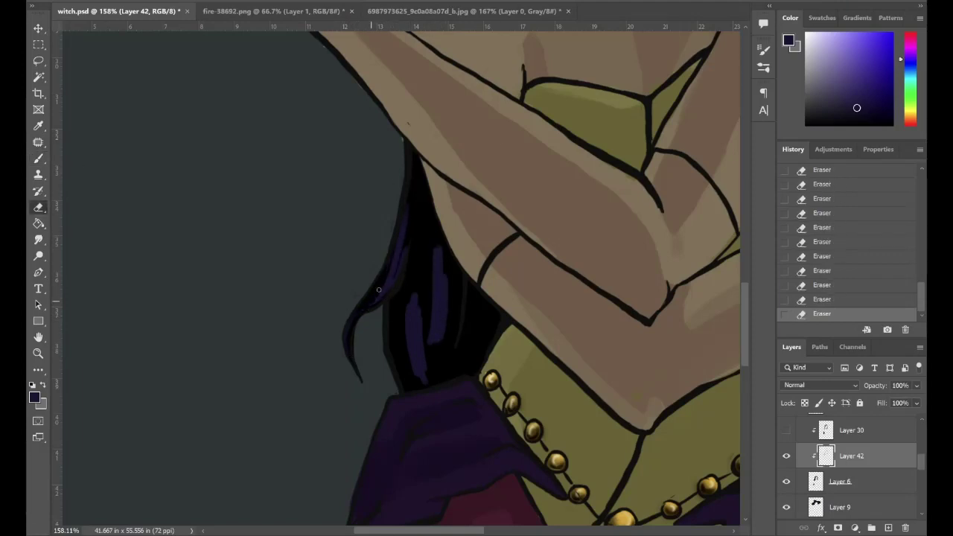
key(ctrl+z)
drag(444, 298, 446, 279)
drag(432, 345, 443, 278)
key(ctrl+z)
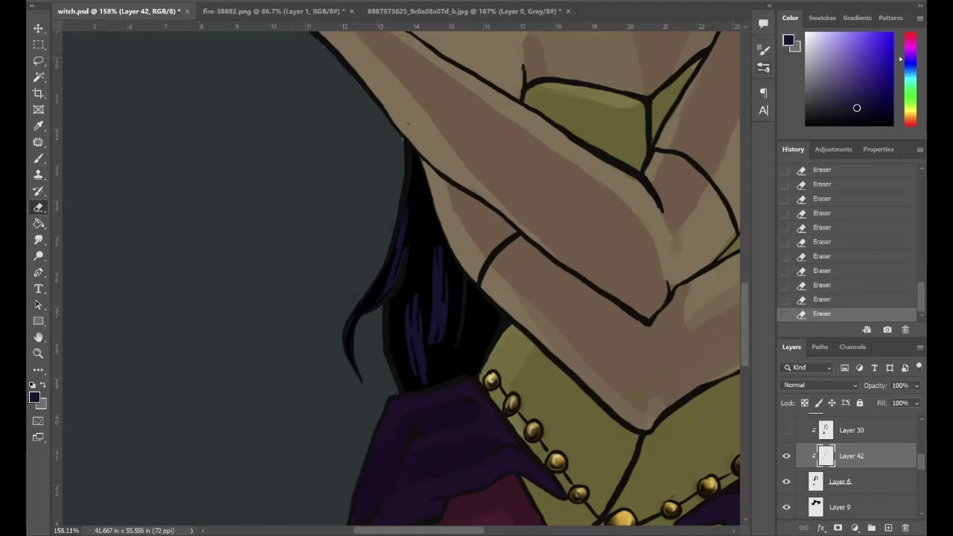
Add one more purple highlight stroke, then trim the highlights with the Soft Round Pressure Size eraser.
key(F5)
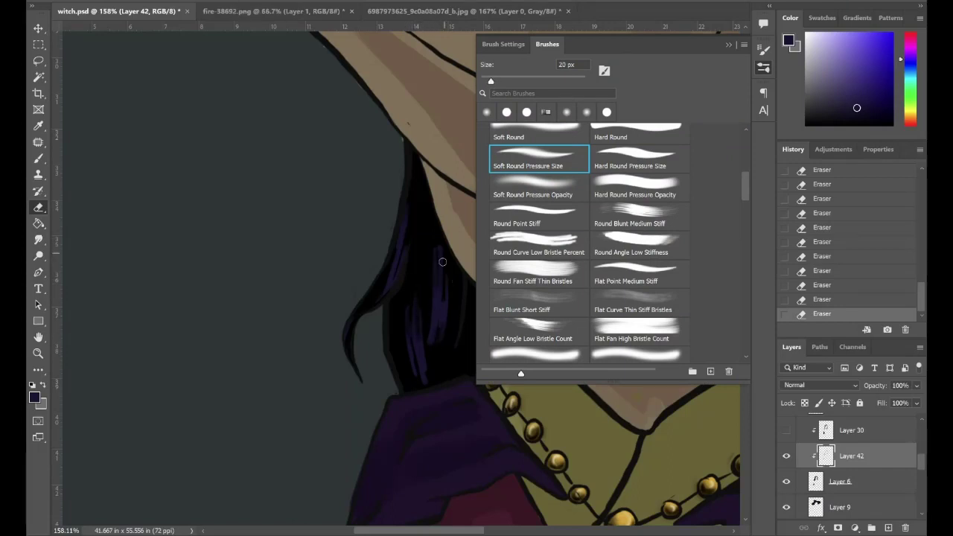
key(b)
mouse_move(417, 340)
mouse_down()
mouse_move(411, 334)
mouse_move(423, 334)
mouse_up()
key(e)
click(439, 241)
click(437, 242)
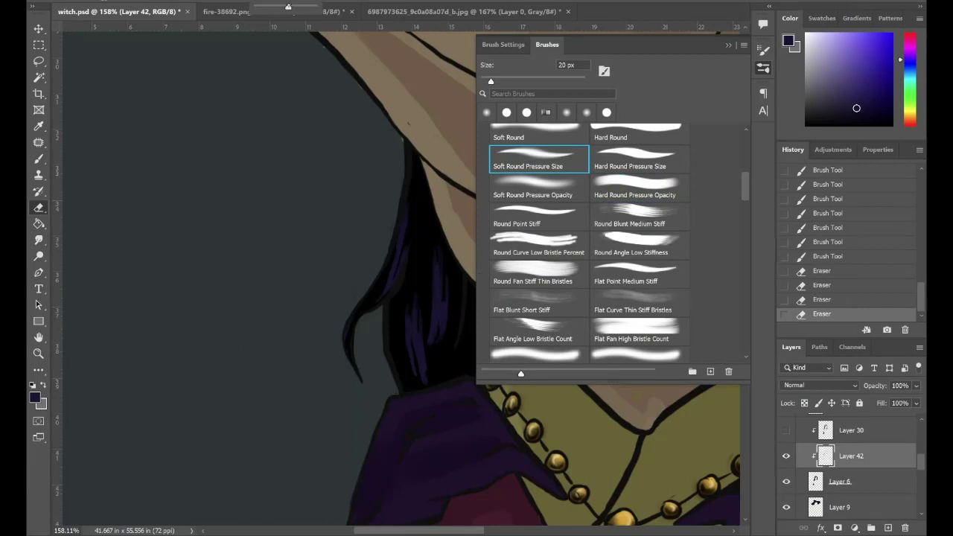
click(435, 246)
click(433, 247)
click(433, 248)
click(447, 333)
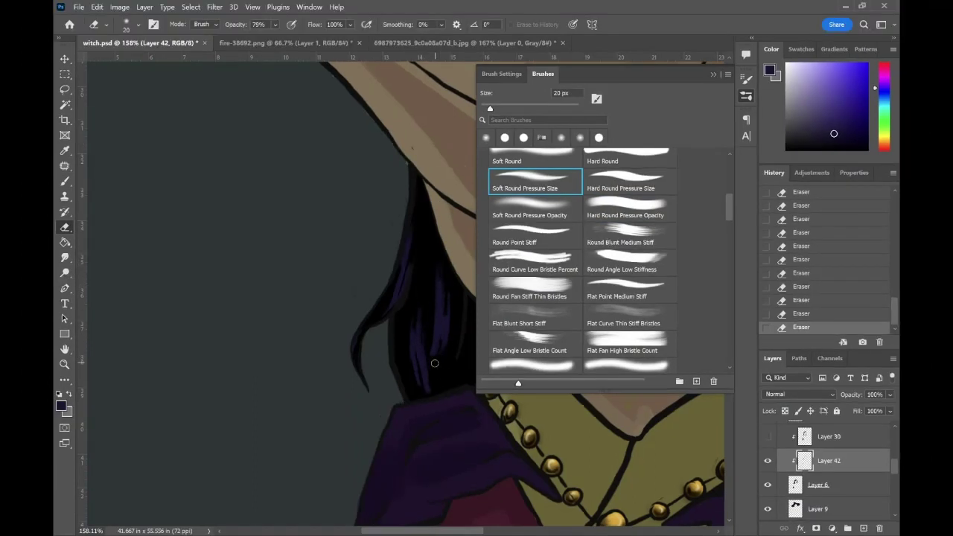
key(Escape)
Set the eraser opacity to 35% and create a new empty layer for hat shading.
key(3)
key(5)
scroll(417, 298, down, 3)
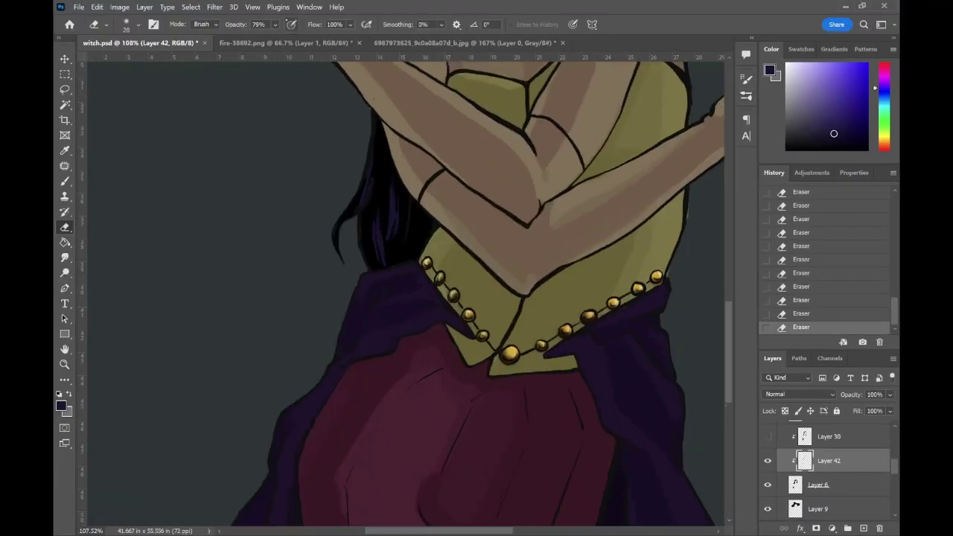
scroll(389, 209, down, 2)
scroll(391, 228, down, 5)
drag(391, 228, 373, 238)
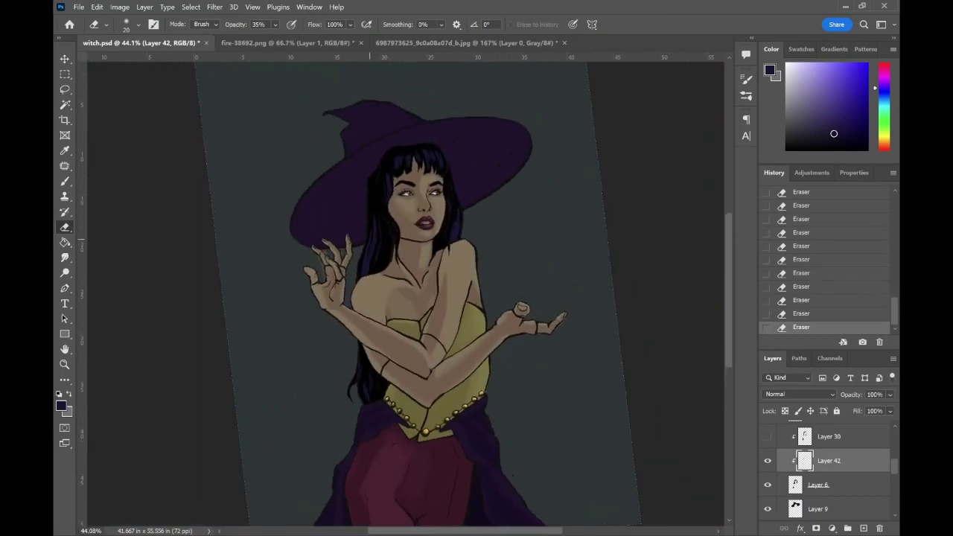
key(F5)
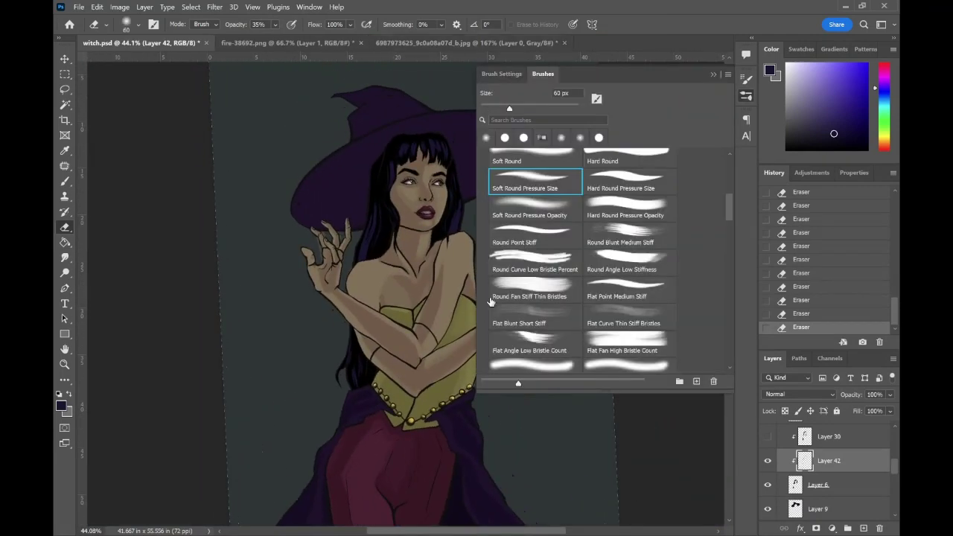
key(F5)
scroll(417, 298, down, 2)
key(ctrl+shift+alt+n)
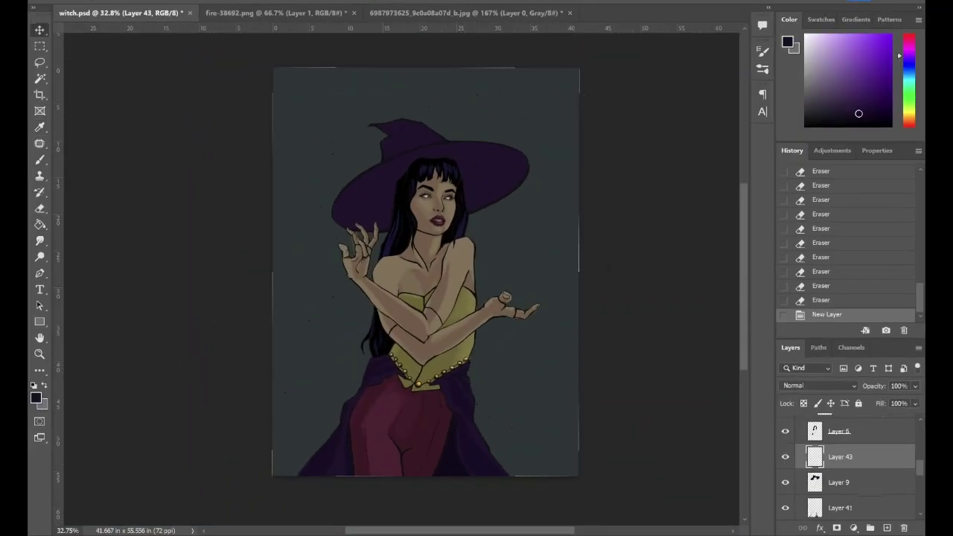
scroll(416, 297, up, 3)
Paint dark purple shading across the hat brim with the Hard Round Pressure Opacity brush.
key(b)
key(F5)
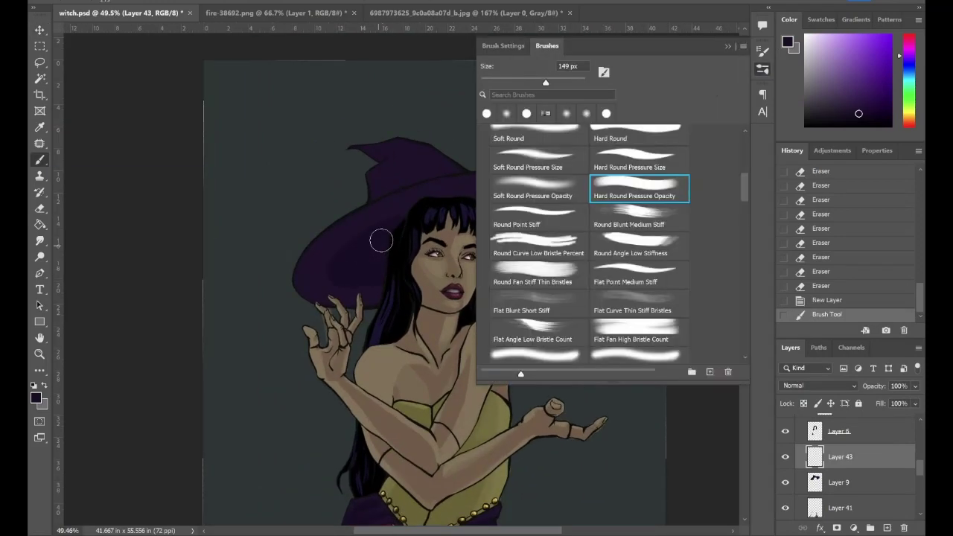
key(F5)
click(389, 265)
click(393, 219)
drag(477, 209, 476, 257)
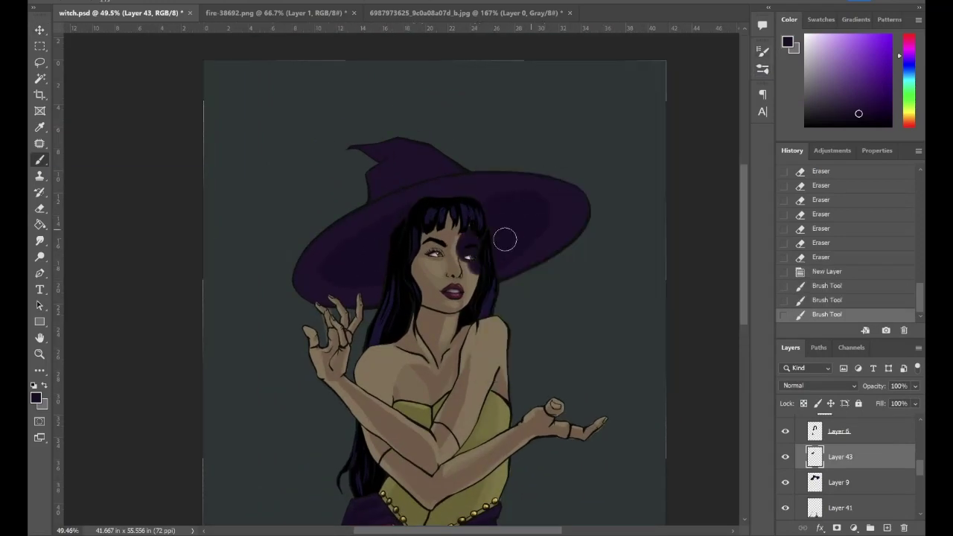
click(445, 203)
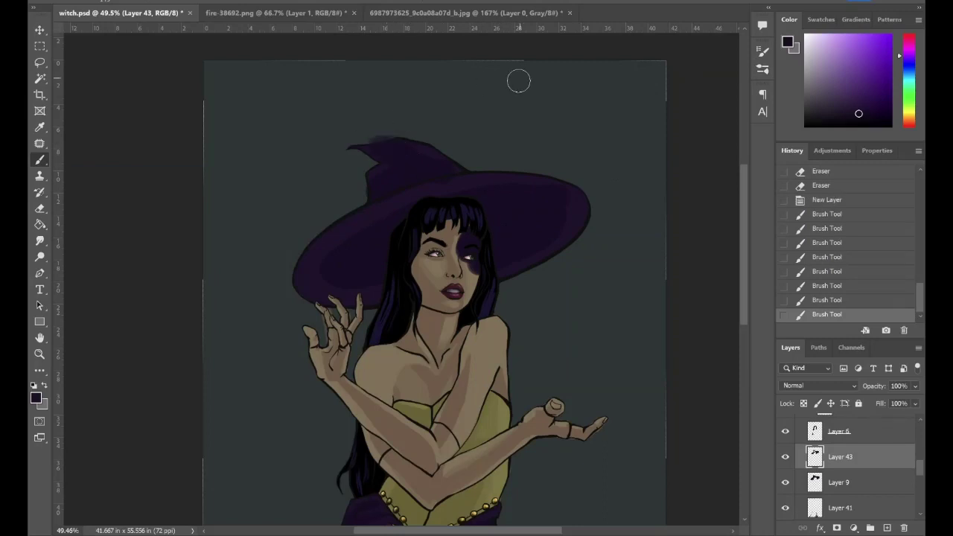
Sample the purple from the hat and undo the last hat stroke.
scroll(336, 199, down, 3)
alt+click(387, 104)
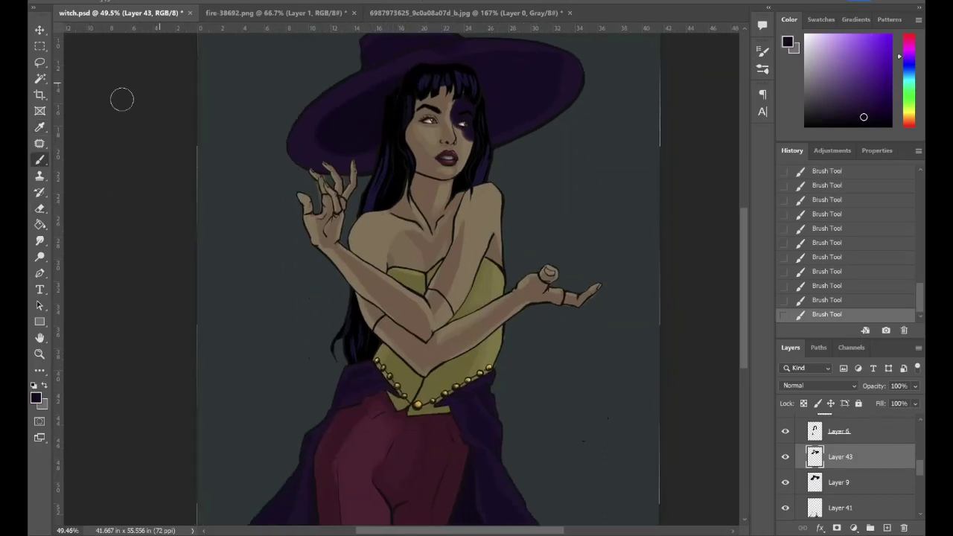
alt+click(366, 101)
click(763, 68)
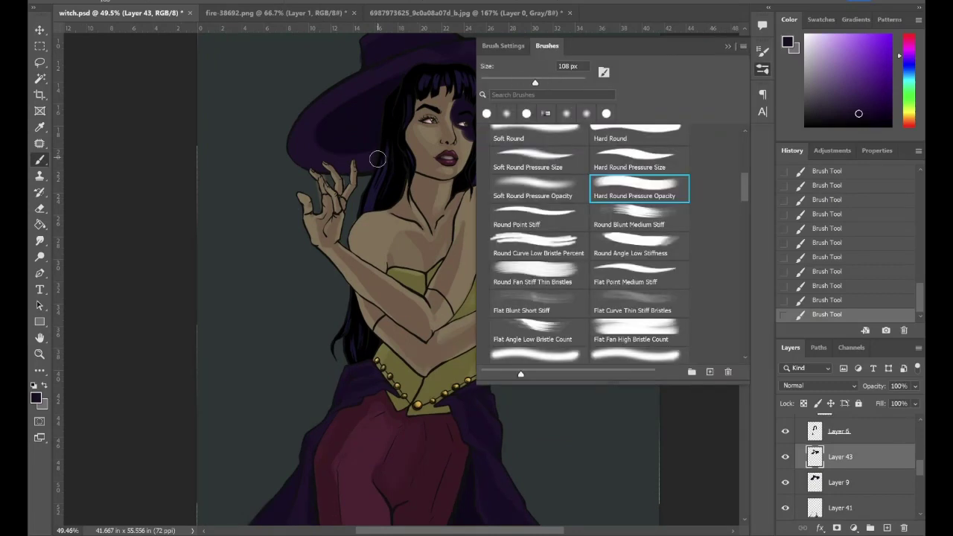
key(ctrl+z)
Erase purple shading spilled over the eye, the face and the hat tip.
key(e)
mouse_move(521, 38)
mouse_down()
mouse_move(464, 38)
mouse_move(359, 79)
mouse_up()
drag(442, 48, 358, 85)
click(762, 68)
click(635, 186)
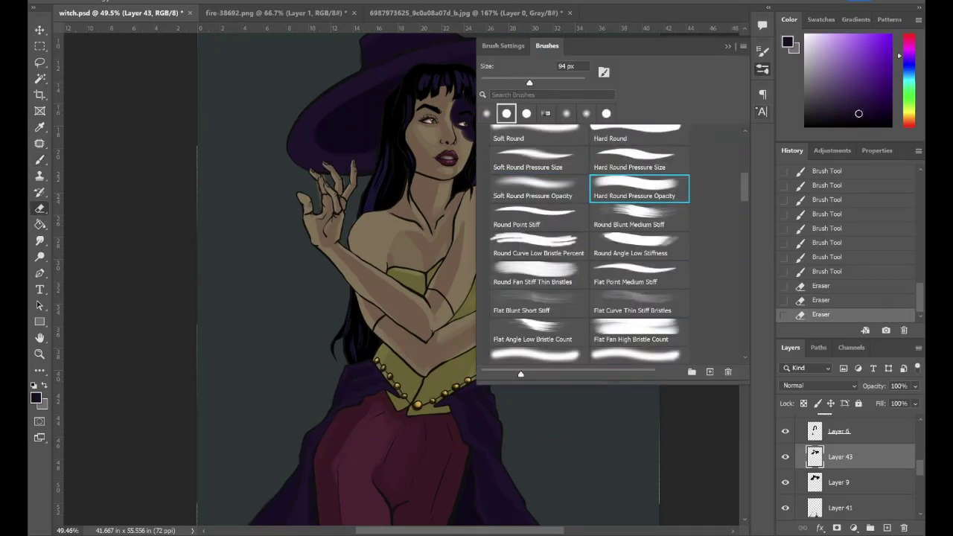
click(762, 69)
drag(466, 43, 478, 50)
drag(512, 43, 525, 49)
scroll(474, 141, up, 3)
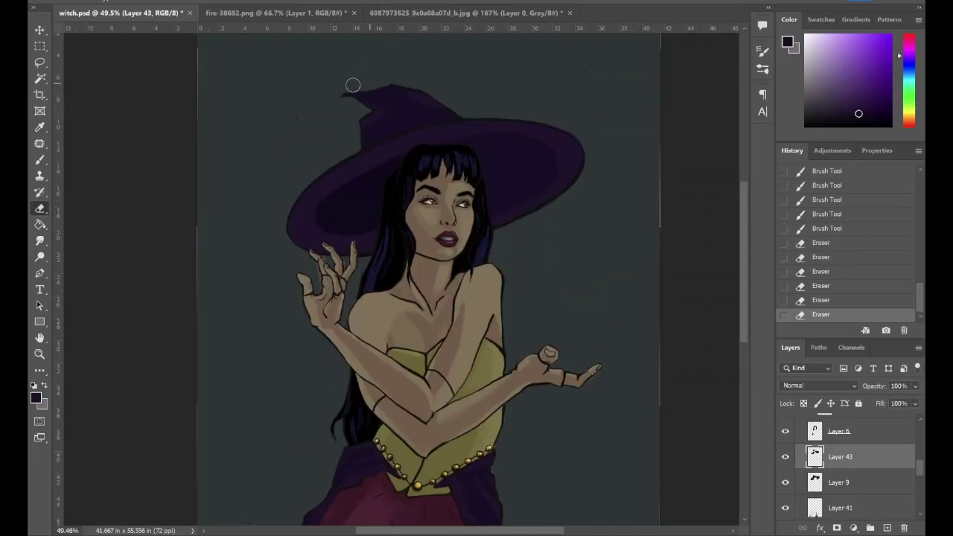
mouse_move(351, 84)
mouse_down()
mouse_move(369, 107)
mouse_move(378, 84)
mouse_move(439, 126)
mouse_up()
Darken the brim above the raised hand, where it meets the hair, and on its right side.
key(b)
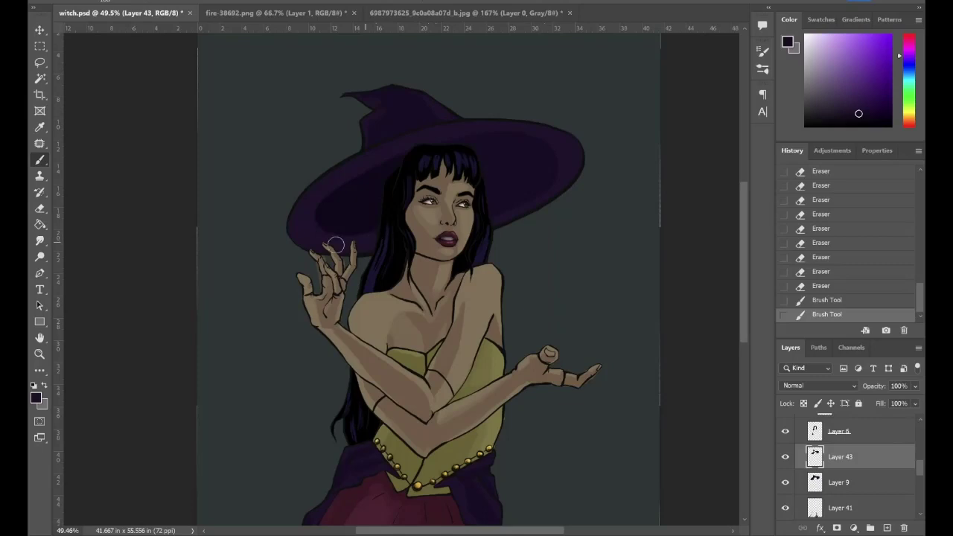
drag(335, 245, 325, 230)
alt+click(352, 192)
drag(378, 215, 354, 229)
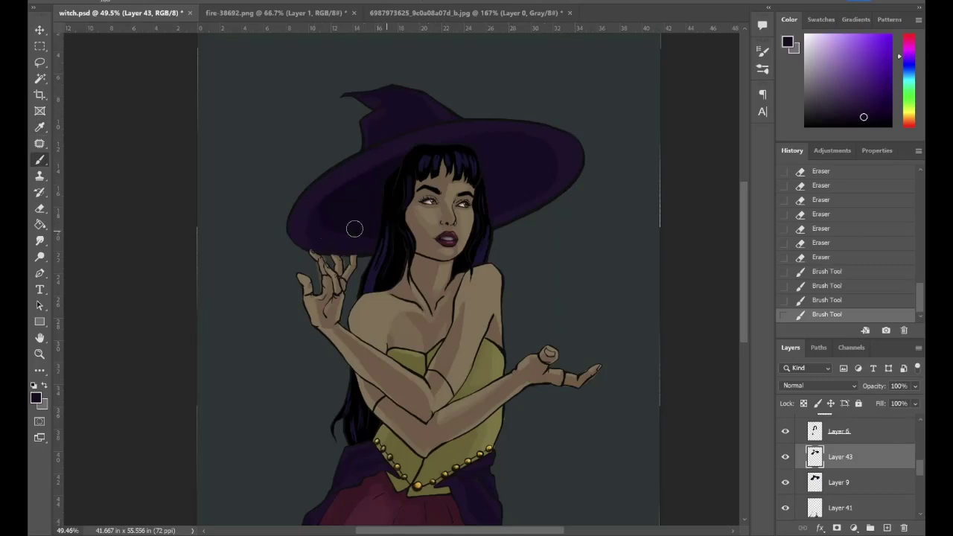
click(355, 229)
mouse_move(493, 173)
mouse_down()
mouse_move(491, 141)
mouse_move(396, 147)
mouse_move(546, 126)
mouse_up()
alt+click(576, 163)
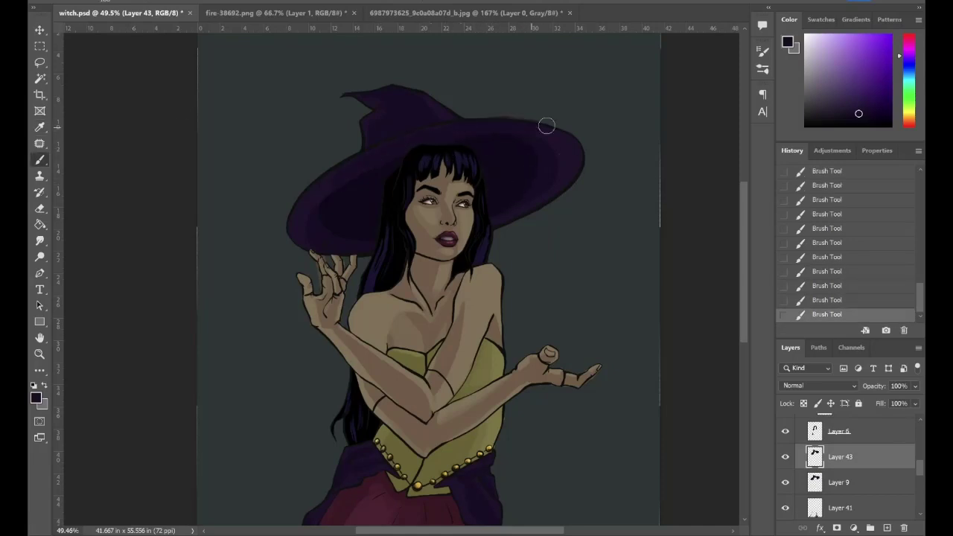
key(e)
click(547, 112)
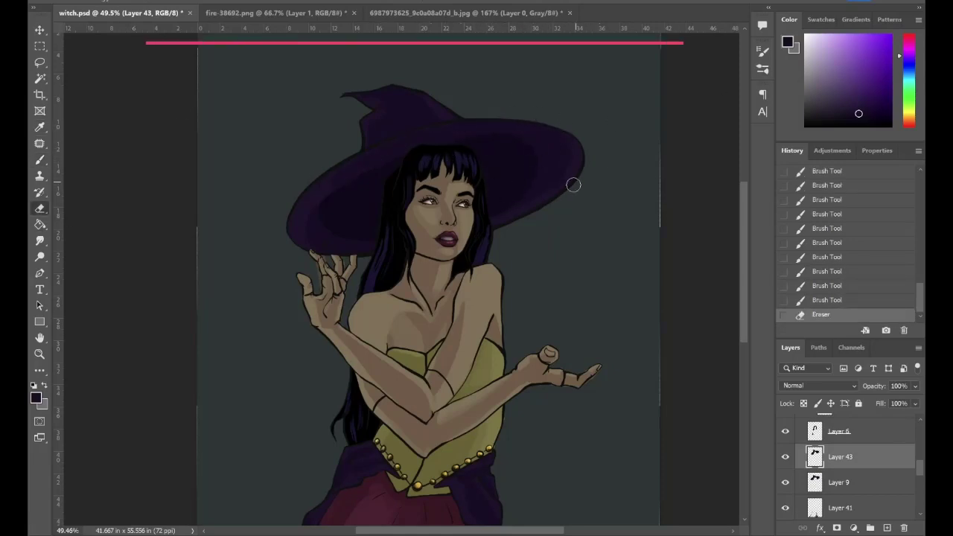
Sample the hat purple and paint another dark shading stroke across the lower hat brim.
key(i)
click(580, 160)
key(b)
mouse_move(407, 163)
mouse_down()
mouse_move(379, 229)
mouse_move(332, 222)
mouse_move(491, 145)
mouse_move(541, 172)
mouse_up()
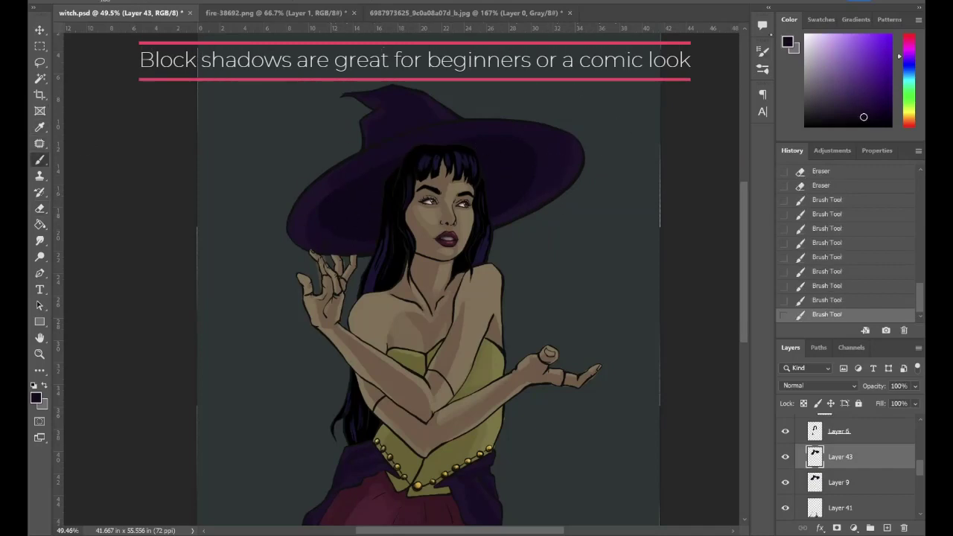